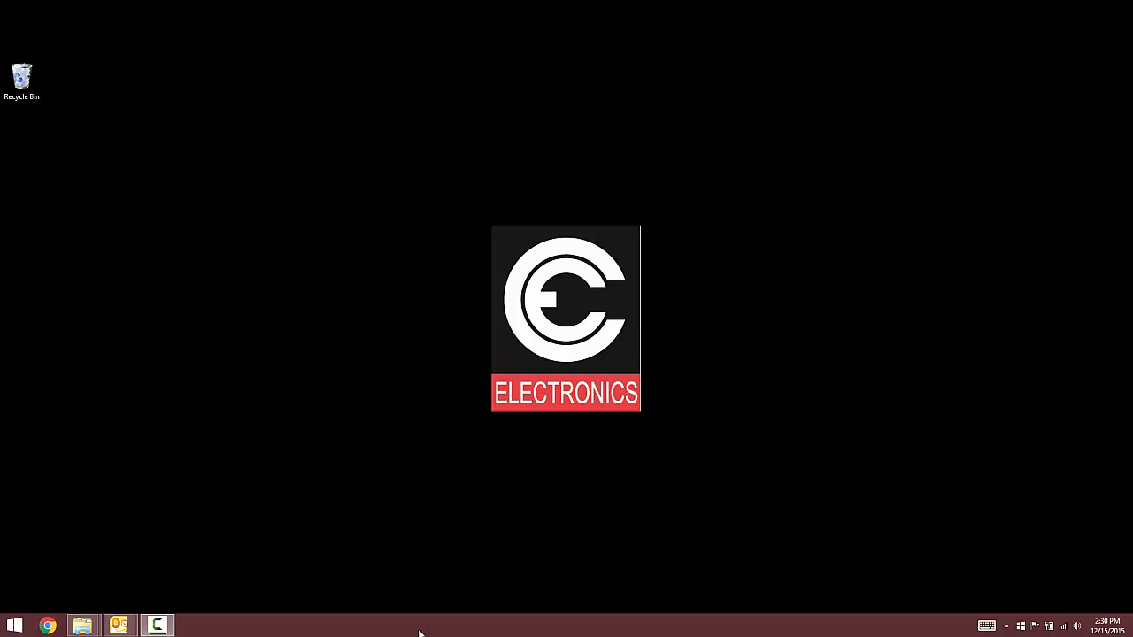
Show the open Outlook windows from the taskbar to reach the USB Installer message.
left_click(118, 626)
Open the USB Installer e-mail and follow its ShareFile link to the USBInstaller.zip page.
left_click(206, 549)
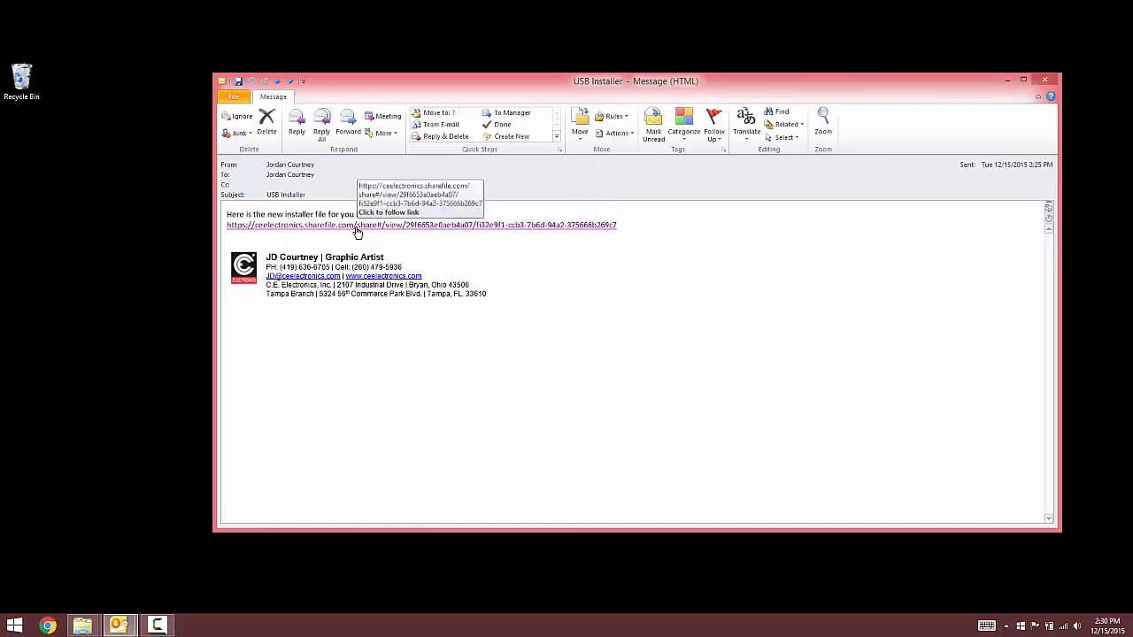
left_click(357, 231)
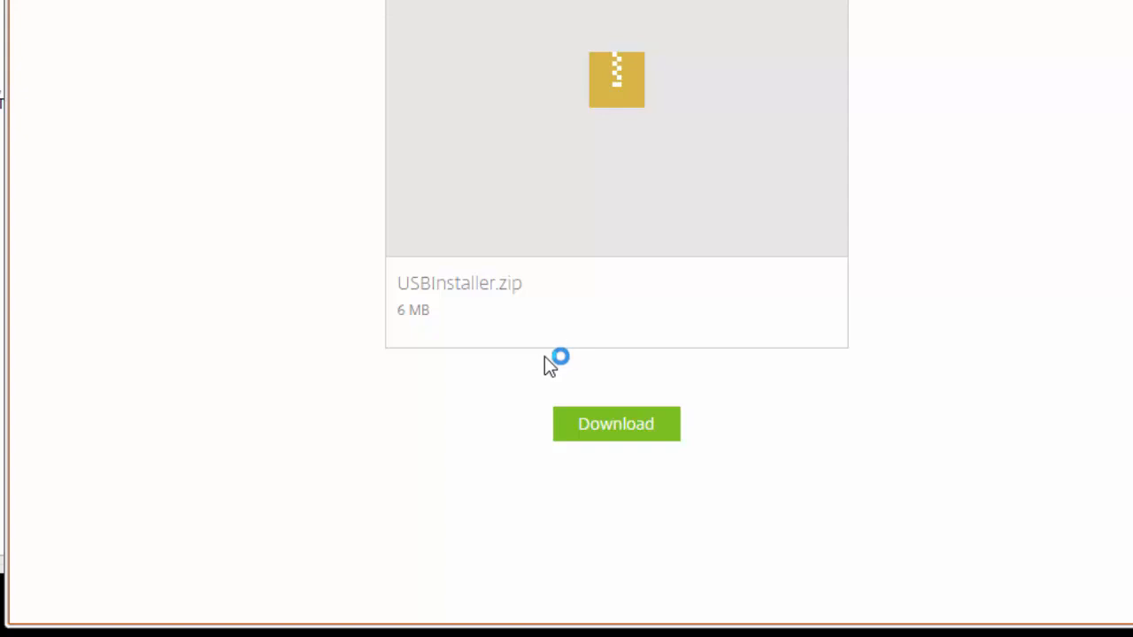
Download USBInstaller.zip from ShareFile and bring up options for the downloaded file.
left_click(611, 425)
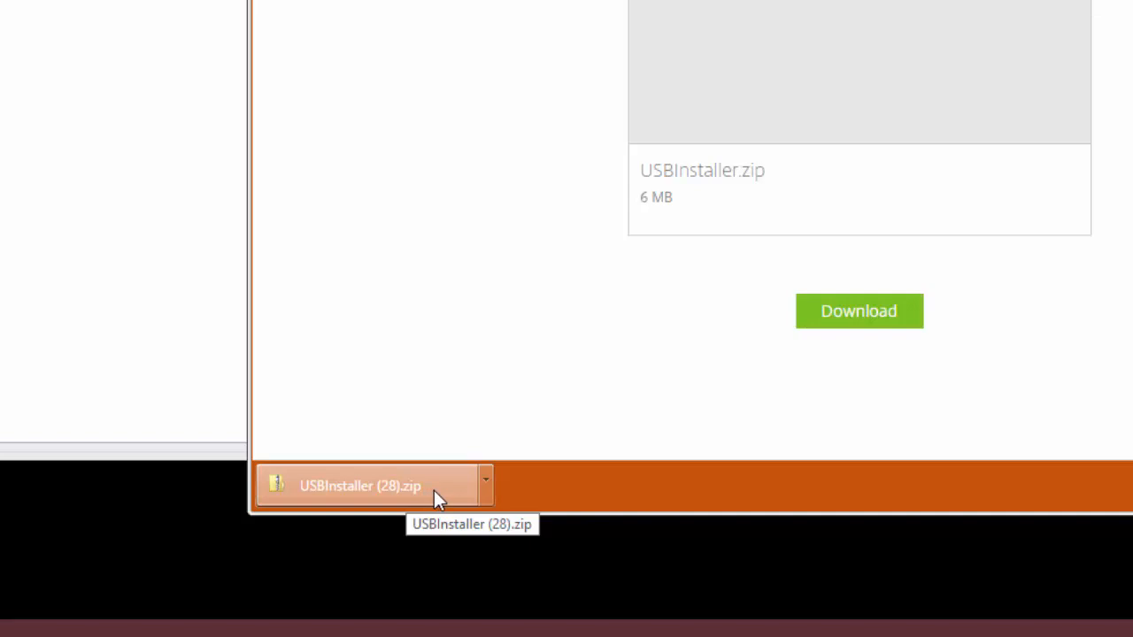
left_click(484, 485)
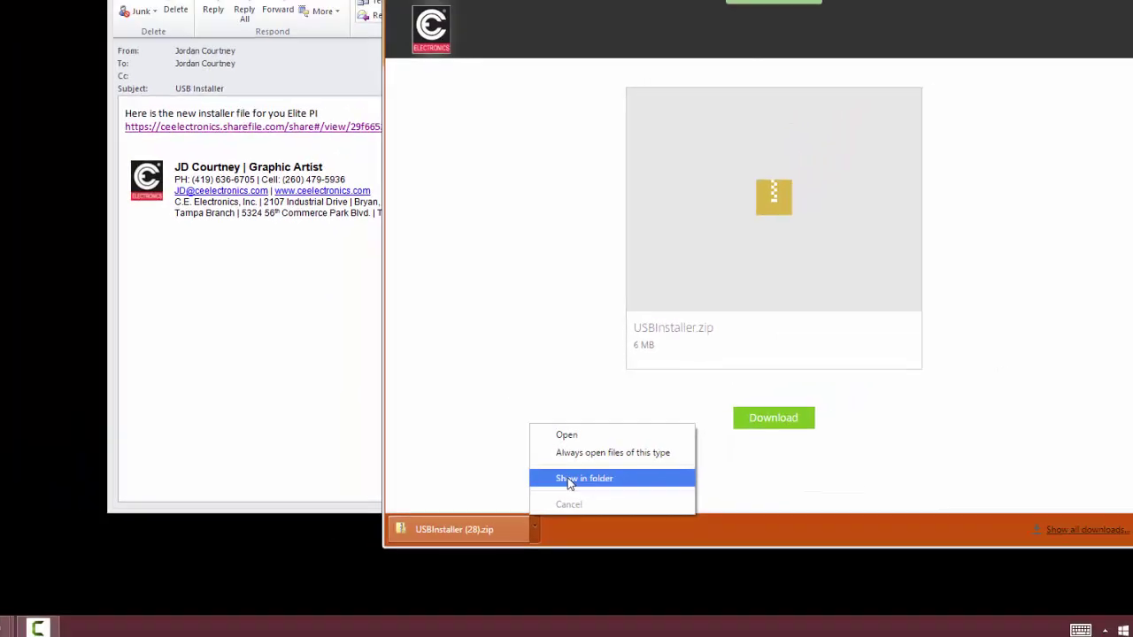
Show USBInstaller (28).zip in its folder and switch to the Downloads folder under This PC.
left_click(563, 406)
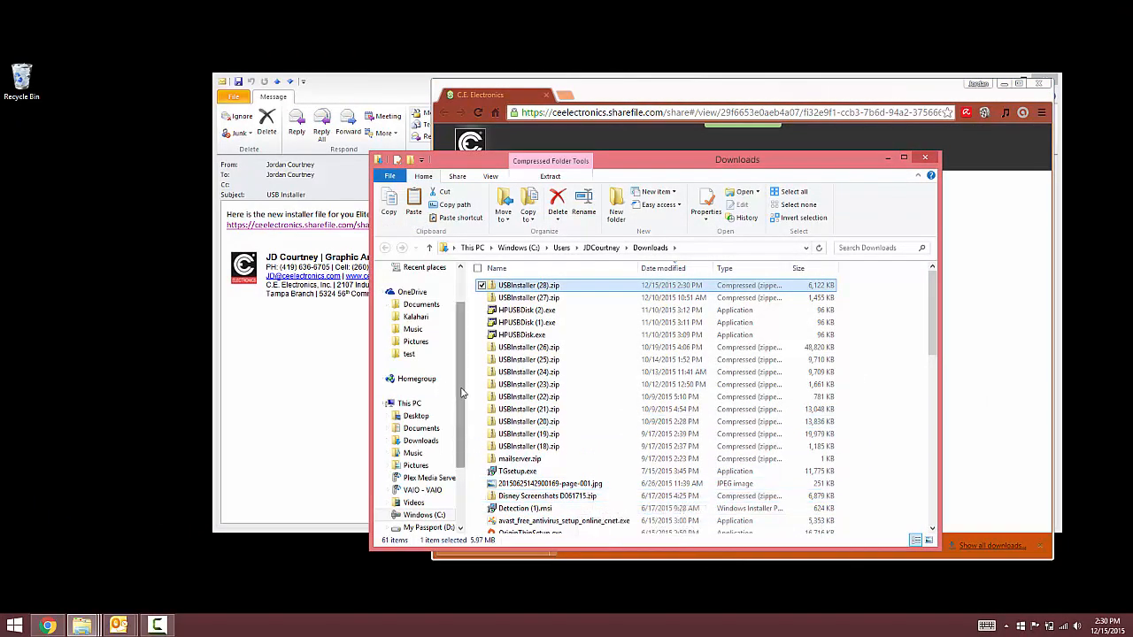
scroll(460, 393, "up", 3)
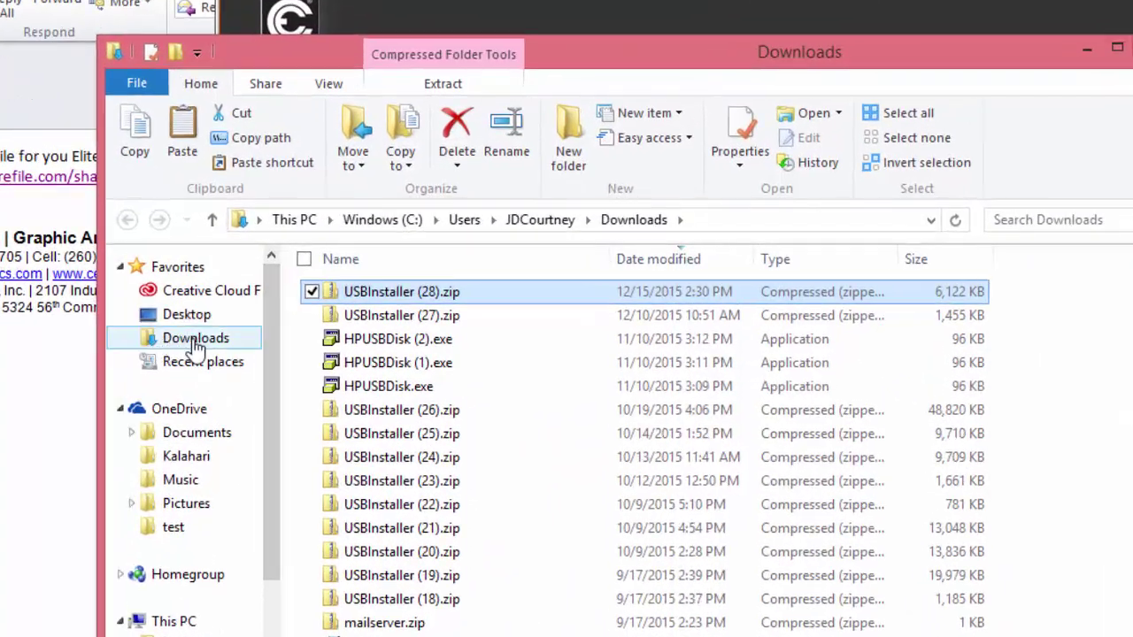
left_click(195, 339)
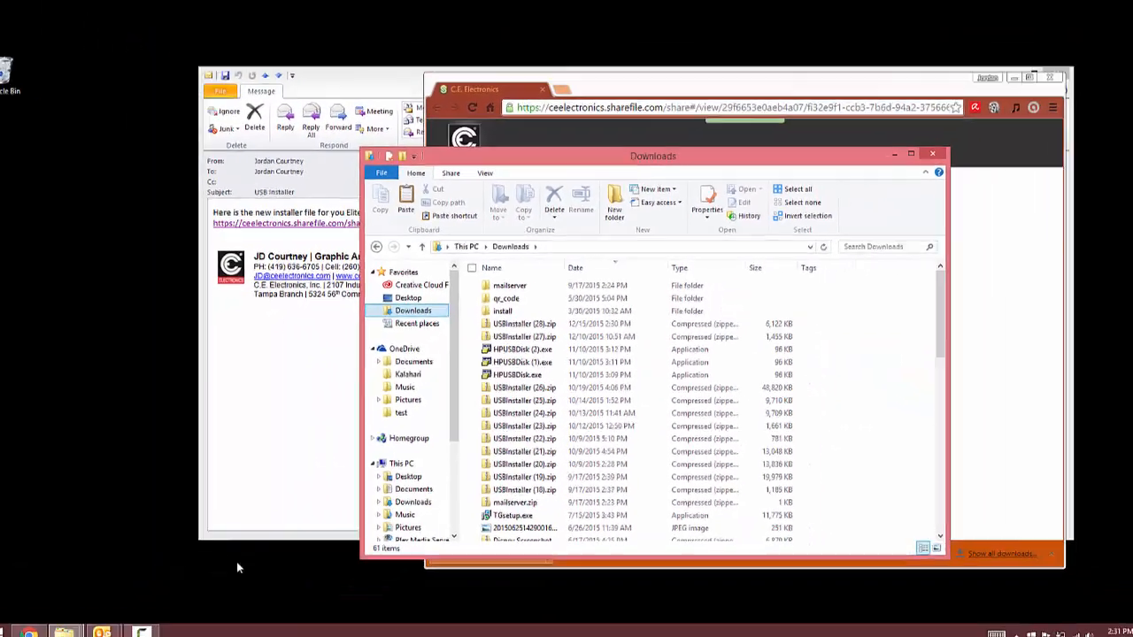
mouse_move(83, 626)
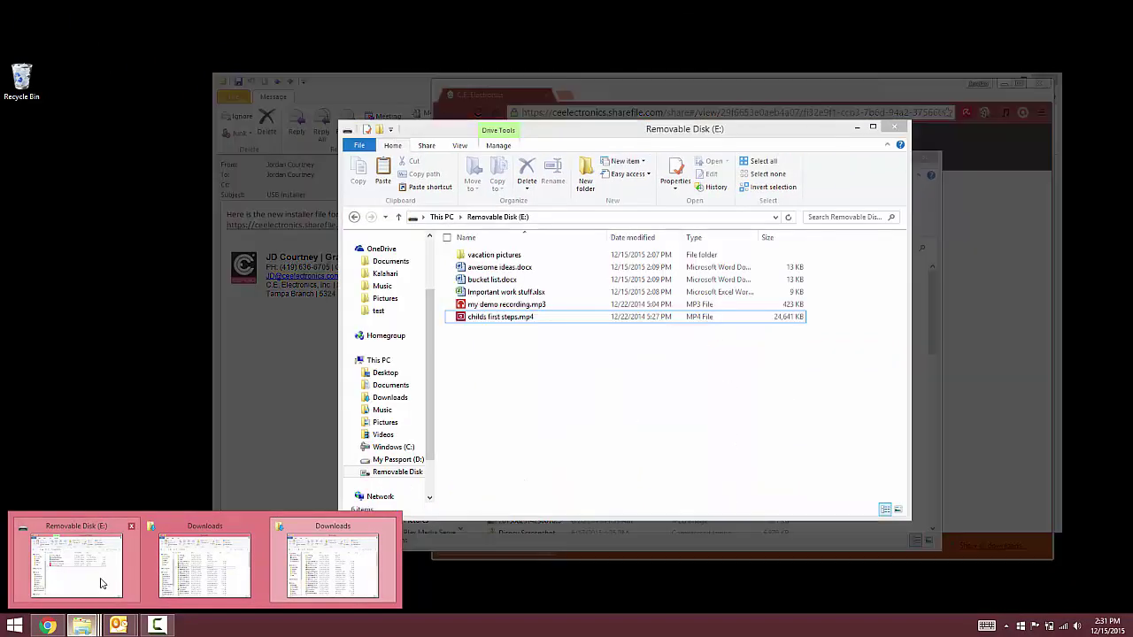
Bring the Removable Disk (E:) window forward, positioned to the right of Downloads.
left_click(77, 567)
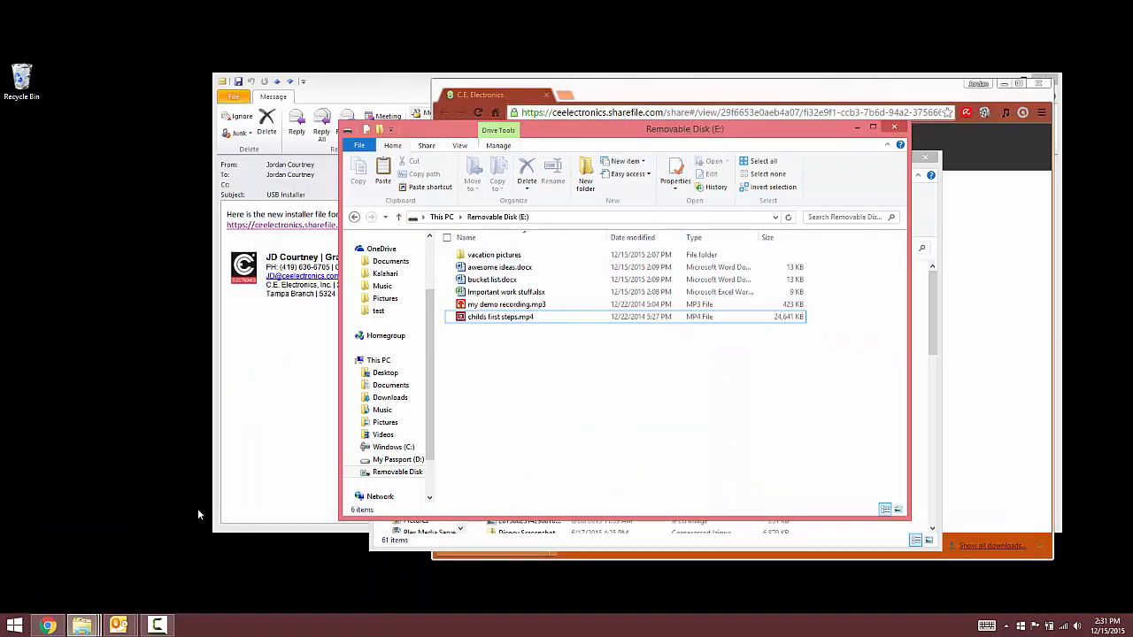
mouse_move(624, 132)
left_mouse_down()
mouse_move(779, 186)
mouse_move(498, 120)
left_mouse_up()
left_click(773, 186)
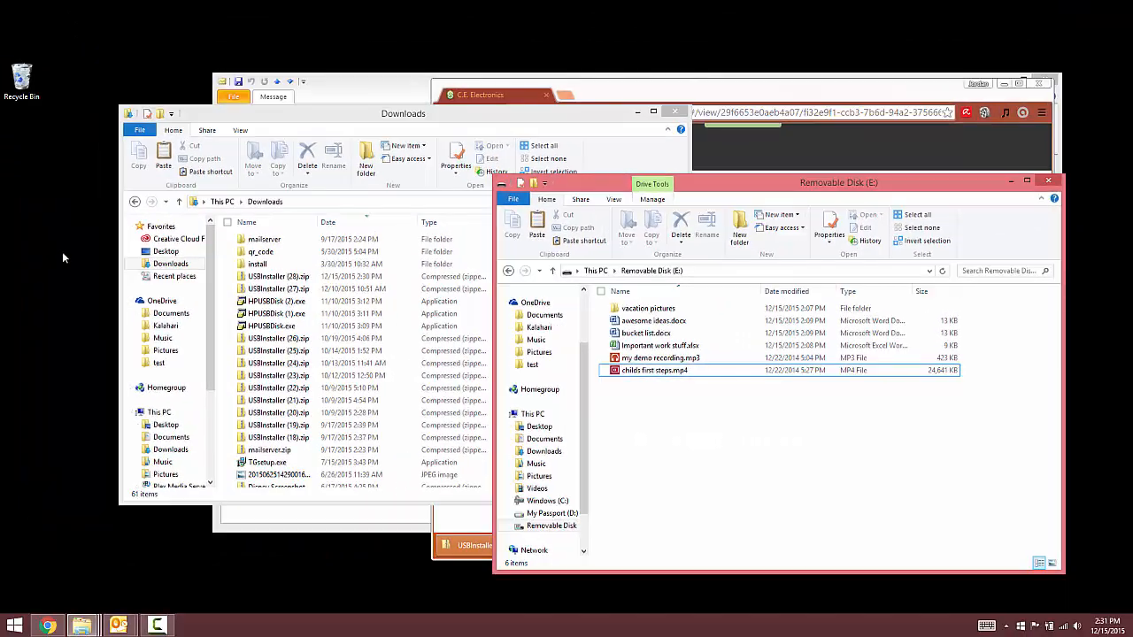
Create a new desktop folder named 'files from USB stick'.
right_click(62, 257)
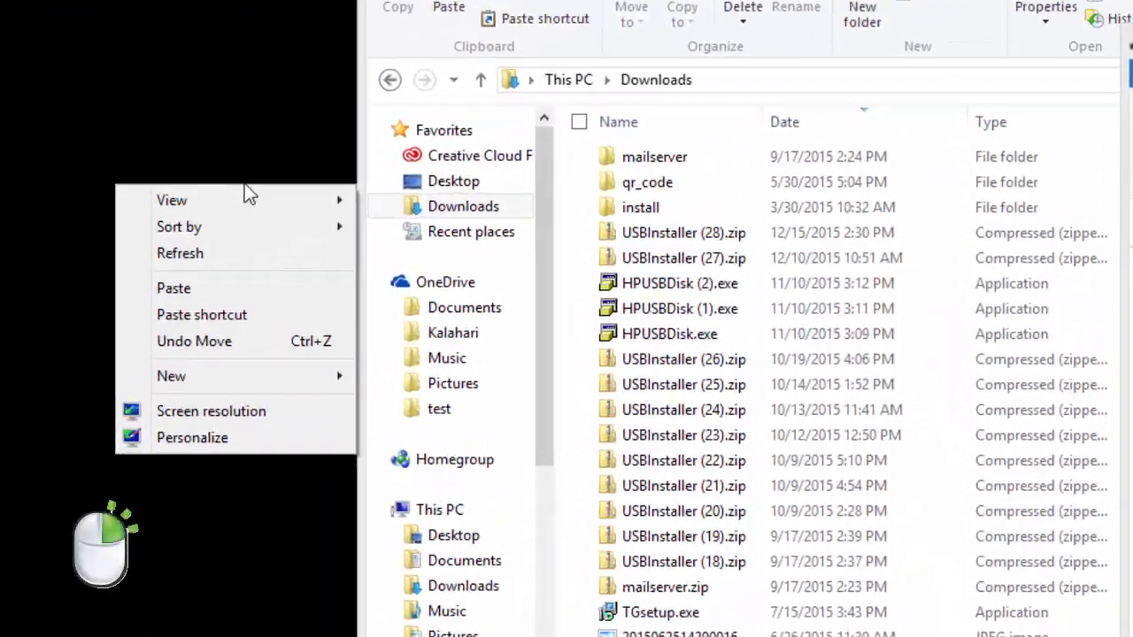
mouse_move(241, 378)
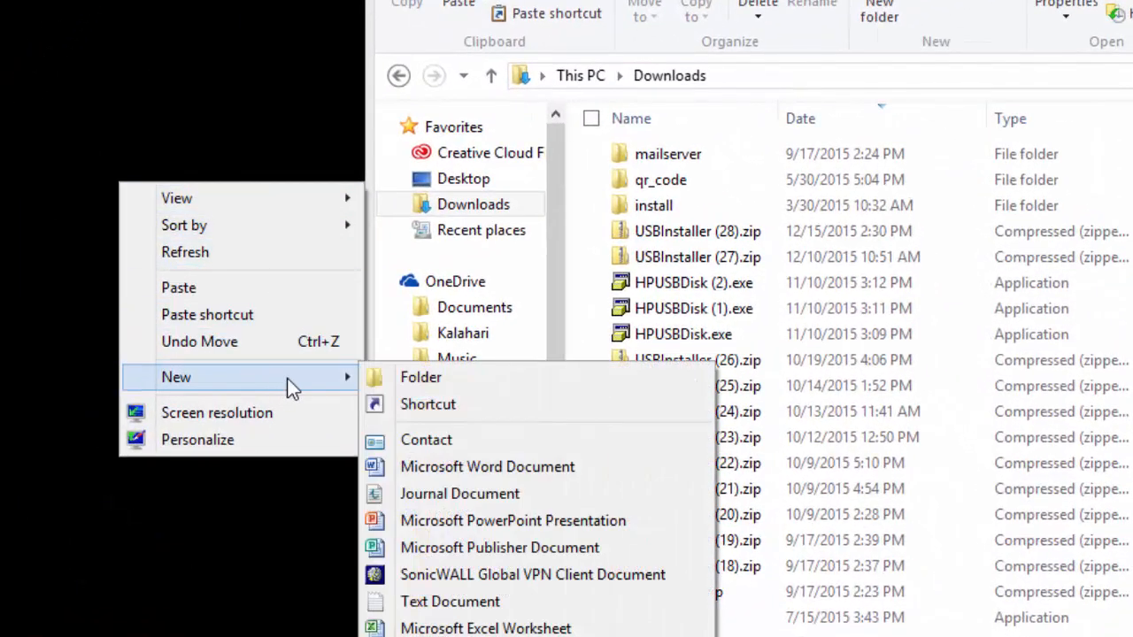
left_click(421, 379)
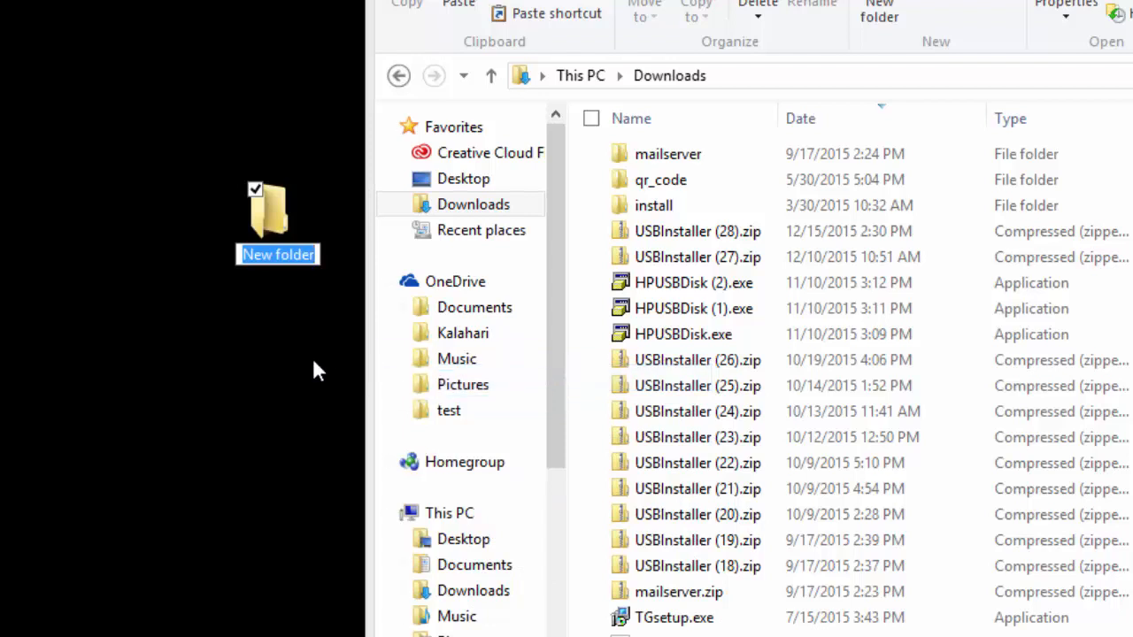
type("file")
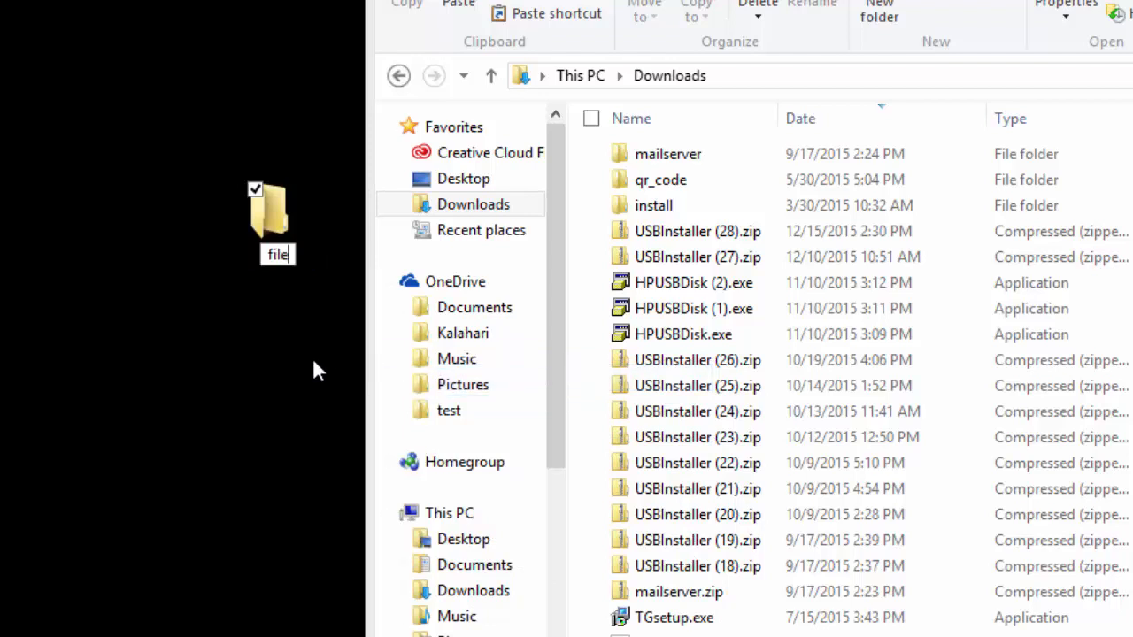
type("s from ")
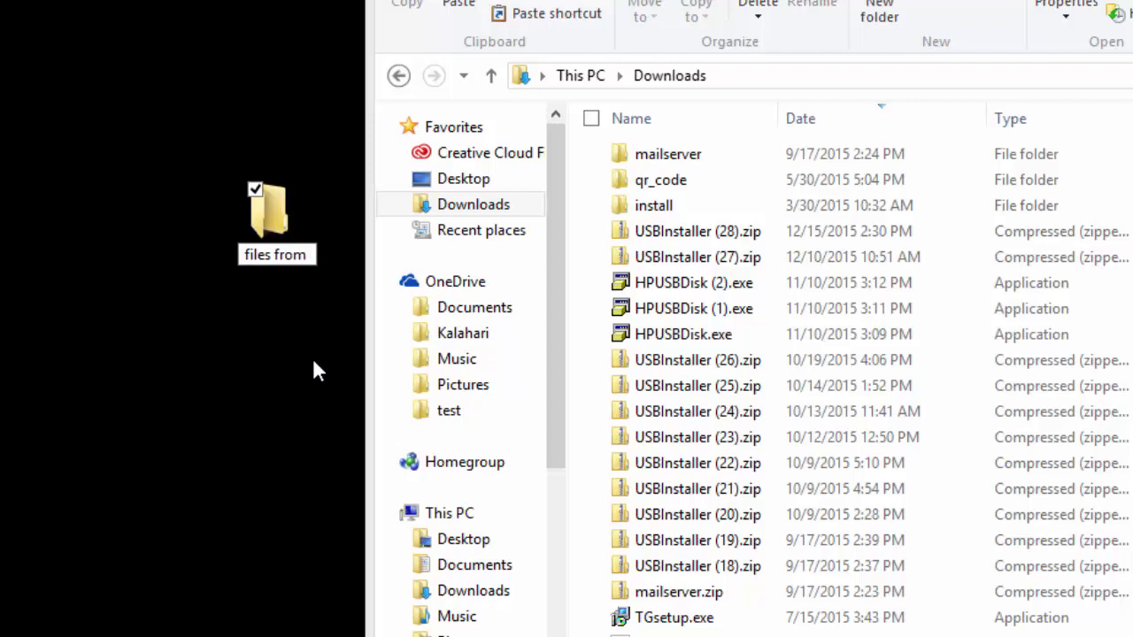
type("USB")
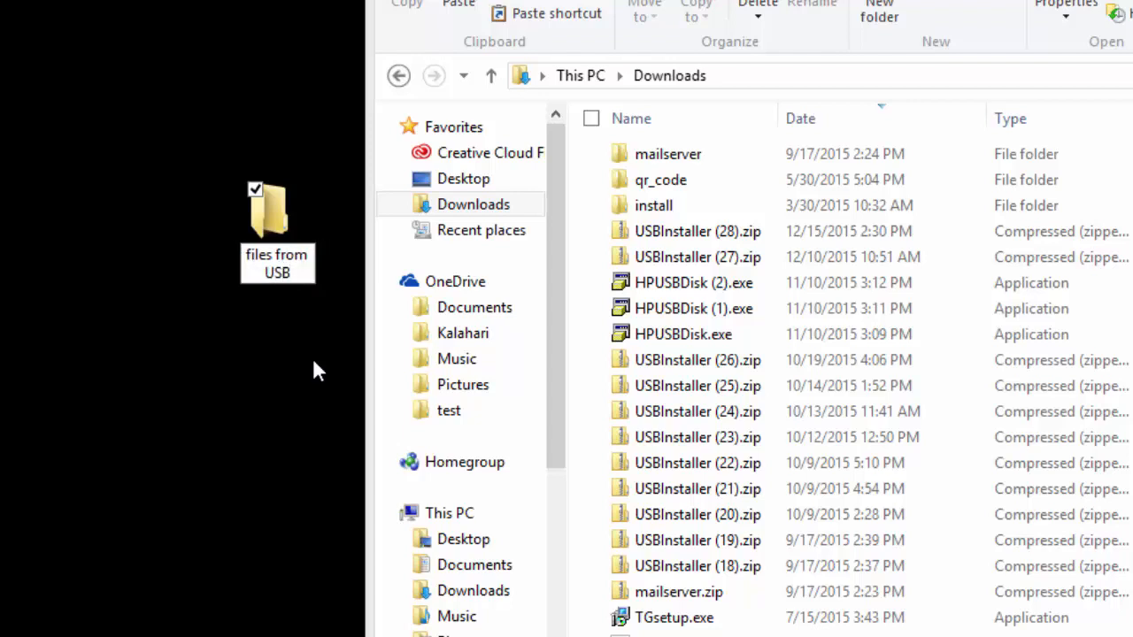
type(" stick")
key("Return")
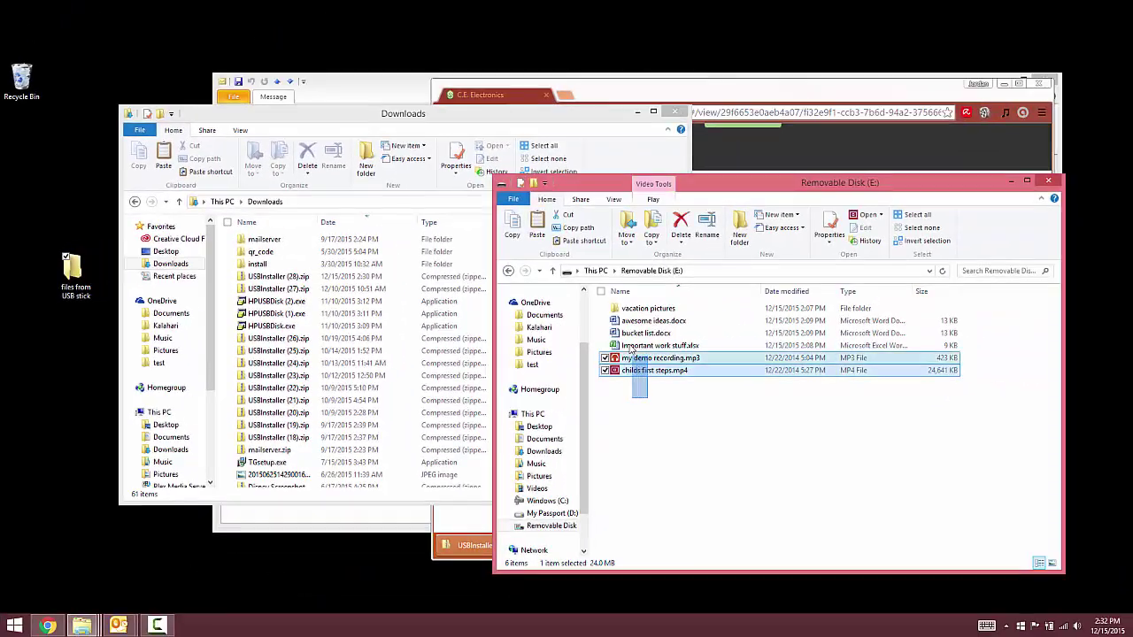
Copy all six items from Removable Disk (E:) into 'files from USB stick', check the folder and close it.
mouse_move(630, 349)
left_mouse_down()
mouse_move(644, 312)
mouse_move(73, 274)
left_mouse_up()
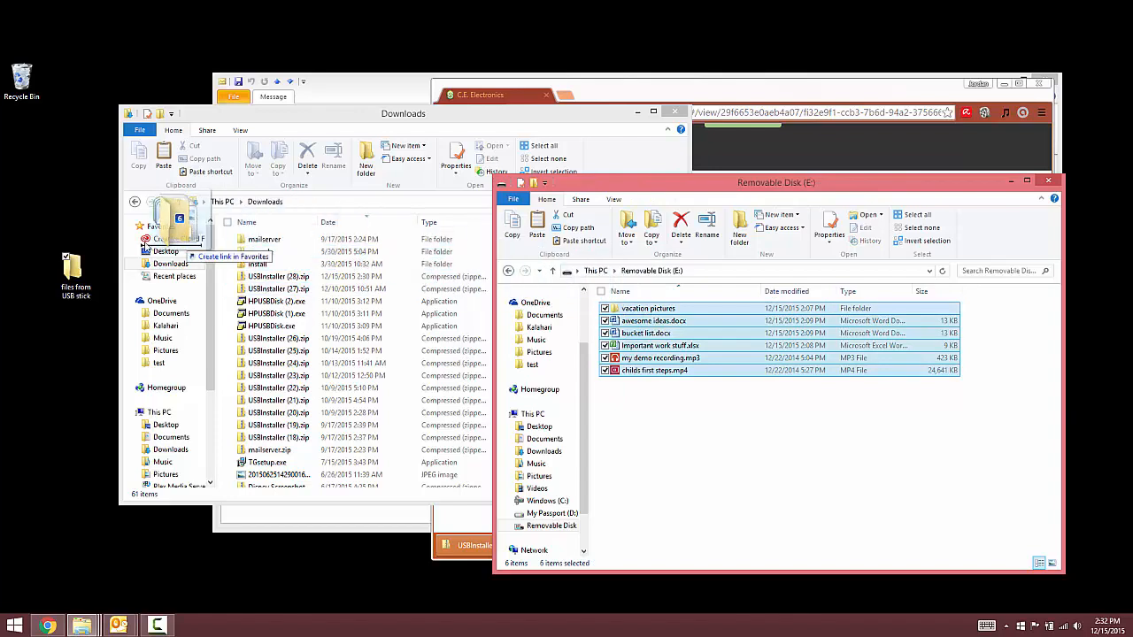
double_click(74, 276)
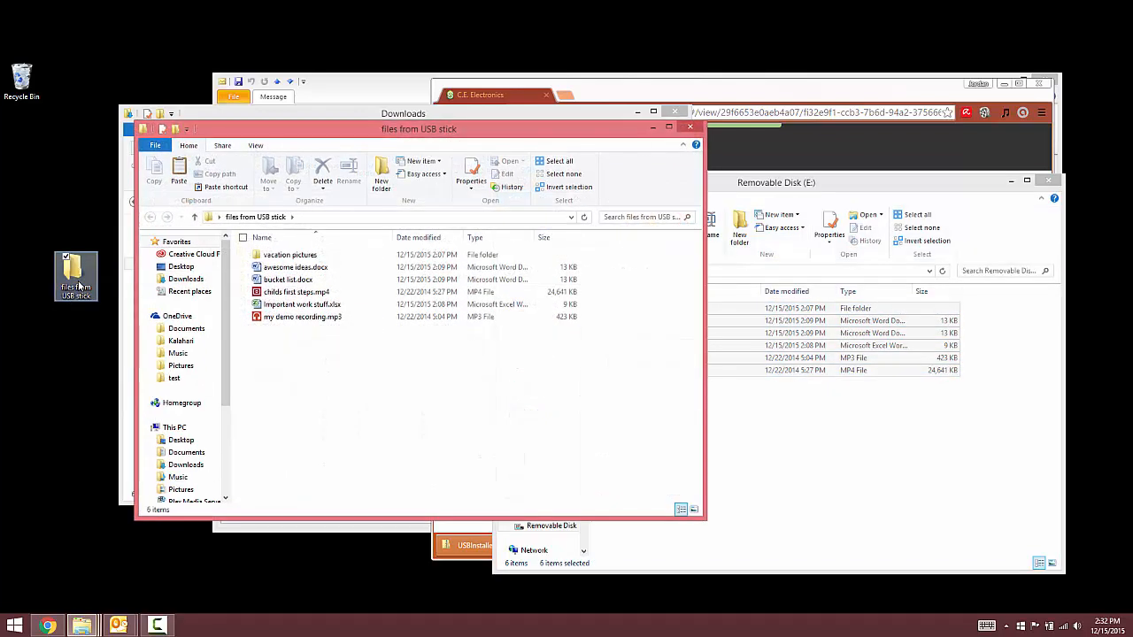
left_click(295, 343)
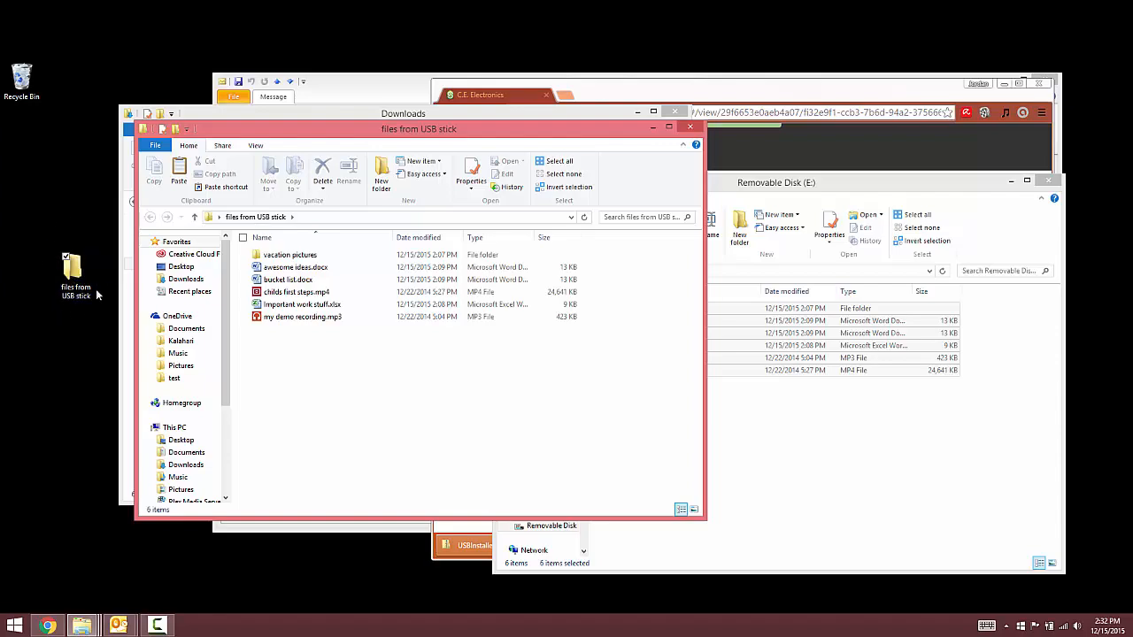
left_click(690, 127)
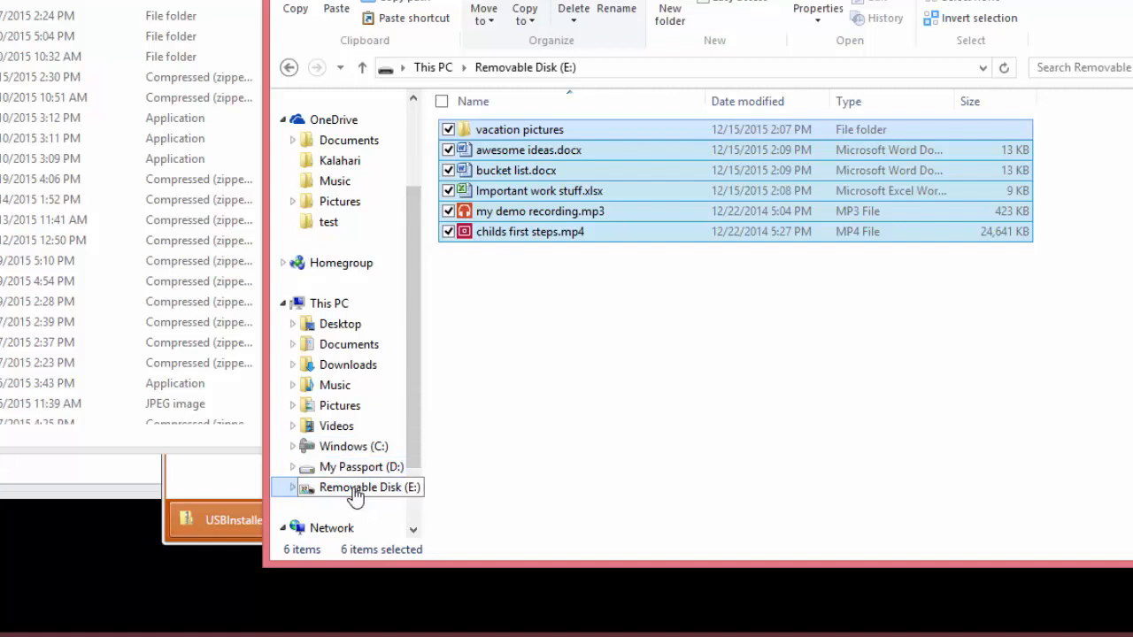
Quick-format Removable Disk (E:) as FAT, erasing its old files, and close the format dialogs.
left_click(355, 494)
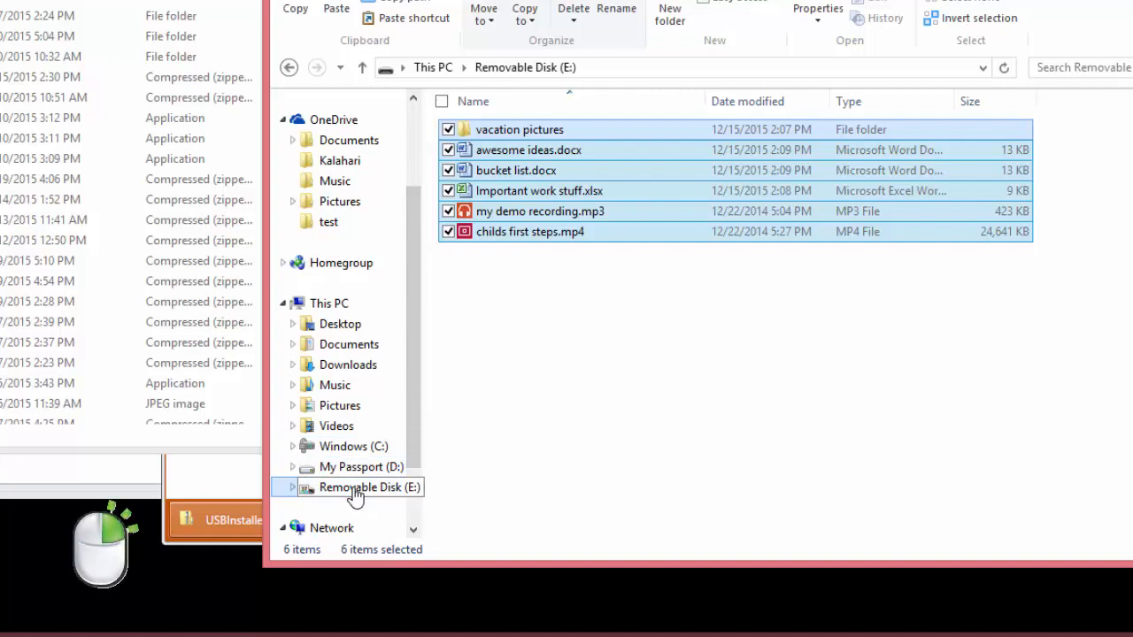
right_click(355, 494)
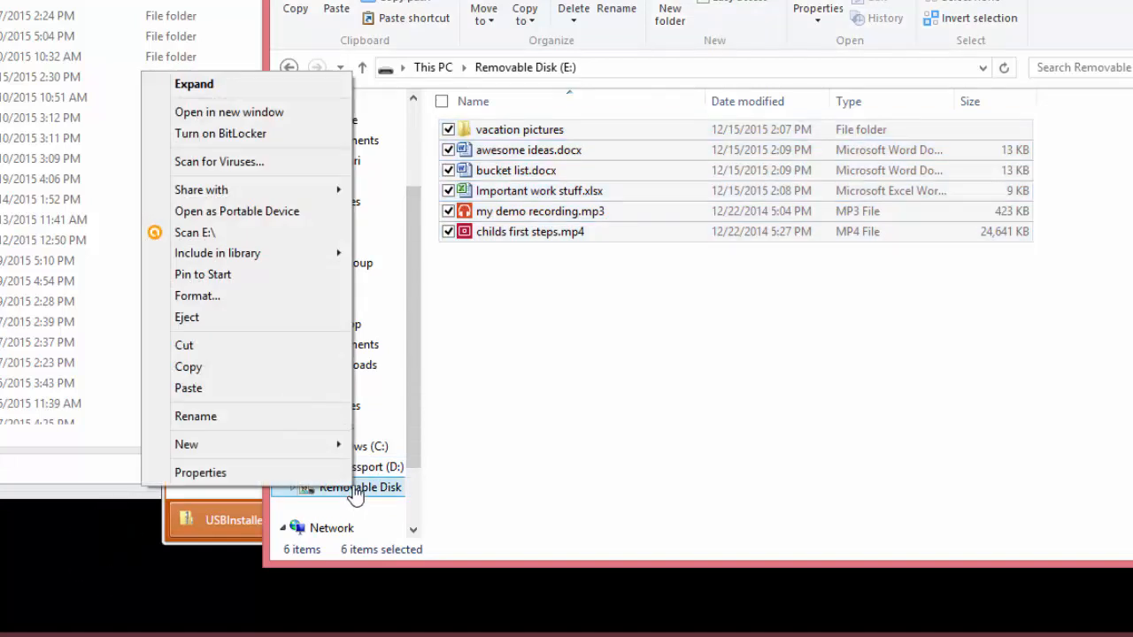
left_click(198, 296)
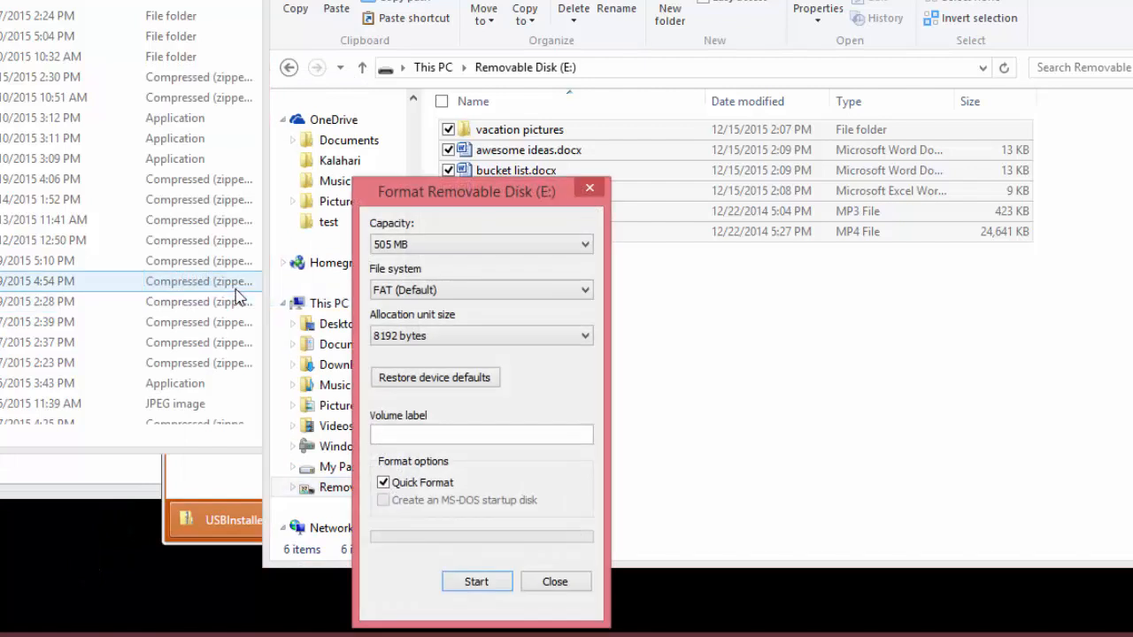
left_click(476, 582)
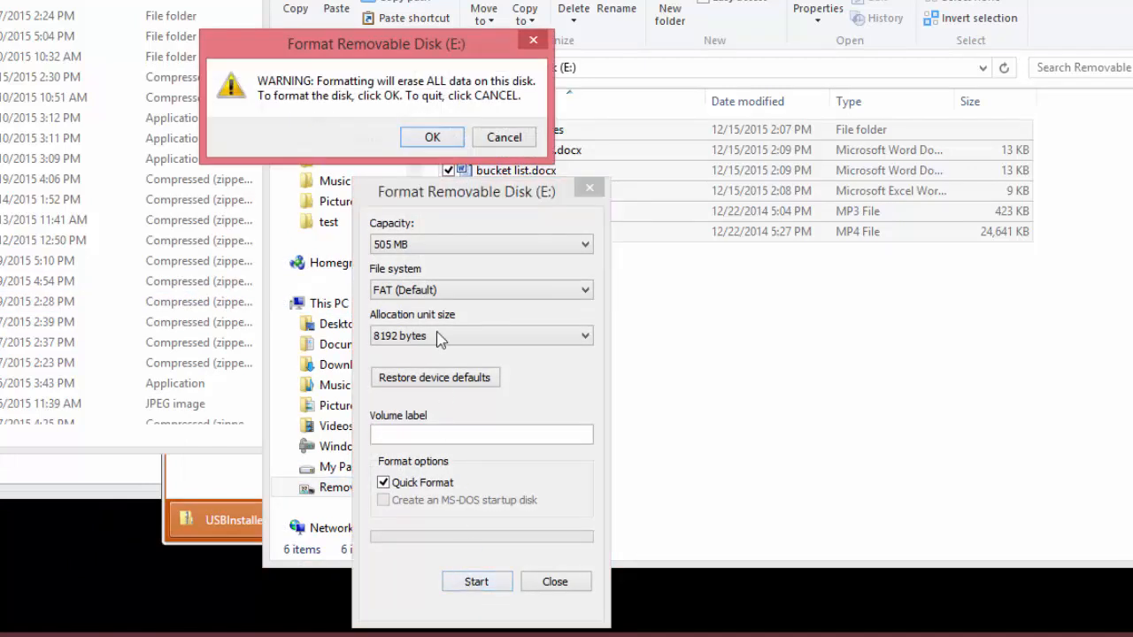
left_click(432, 137)
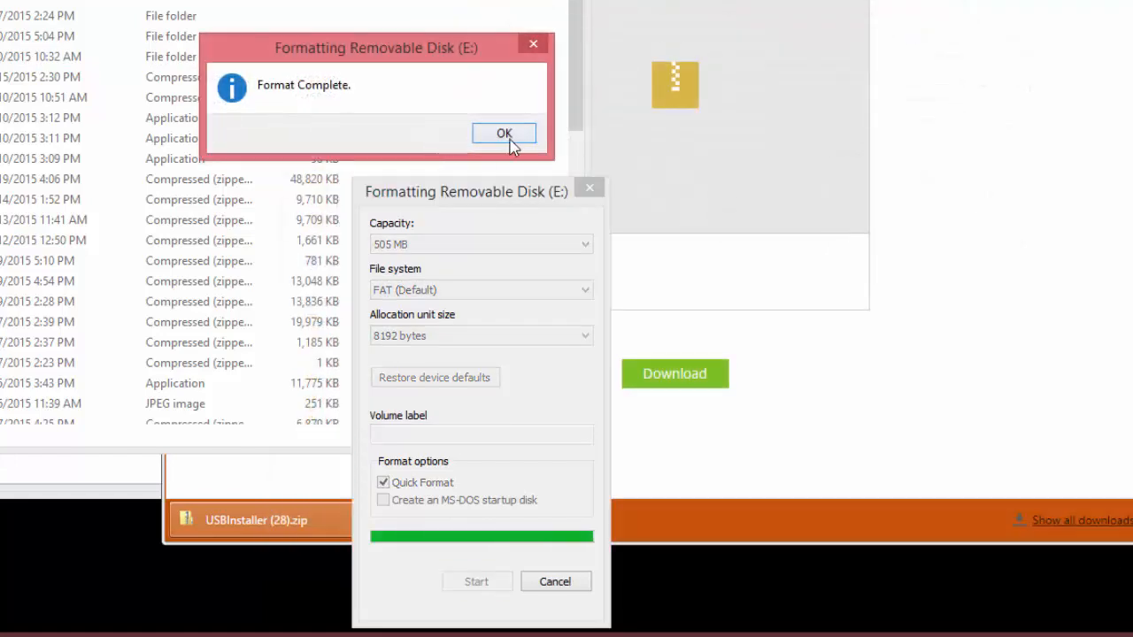
left_click(503, 133)
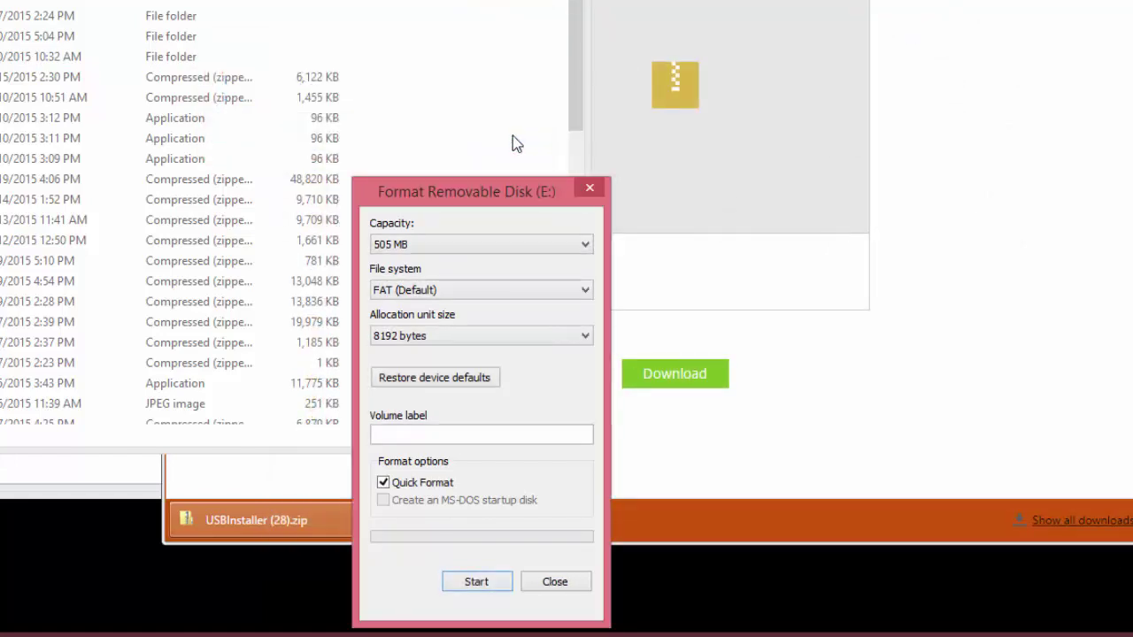
left_click(590, 187)
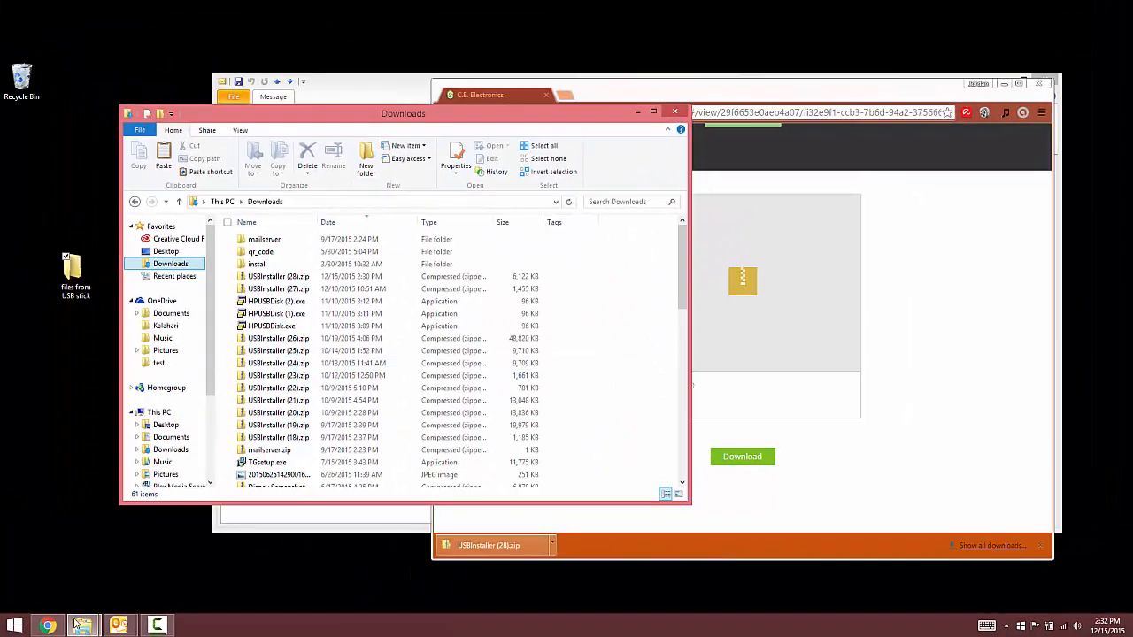
mouse_move(143, 617)
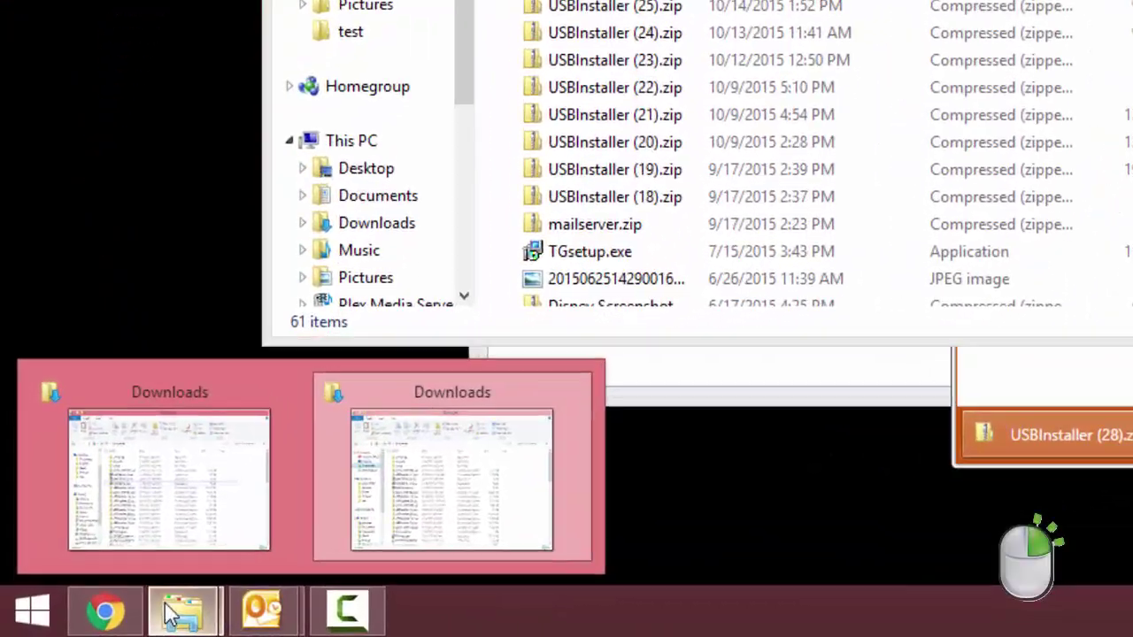
Open a second Explorer window on the empty Removable Disk (E:) beside the Downloads window.
right_click(181, 611)
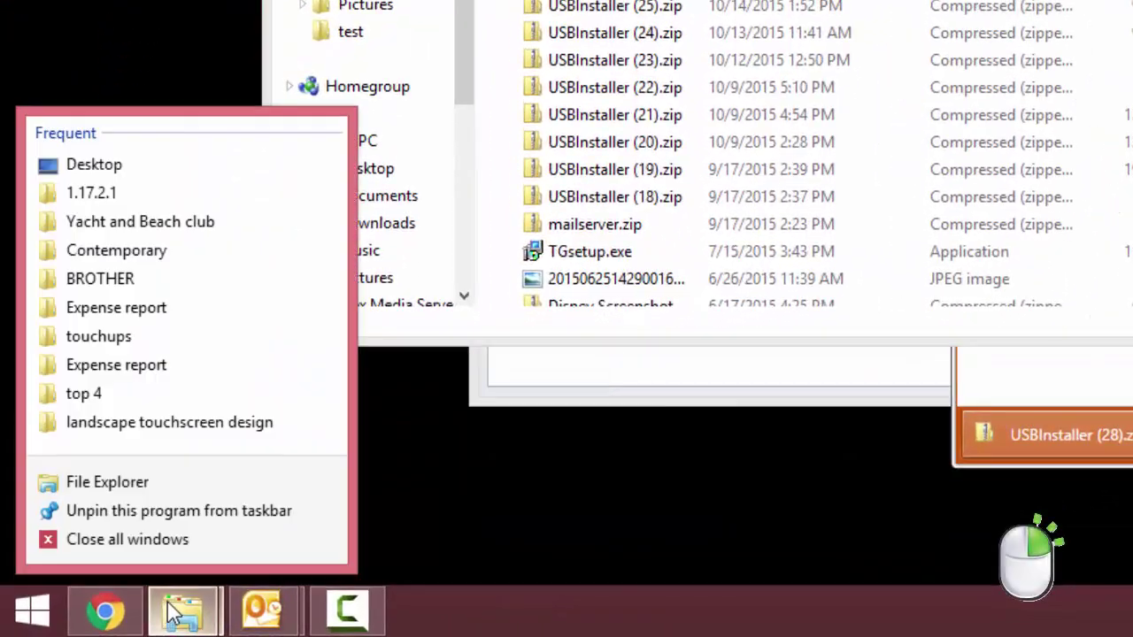
left_click(107, 481)
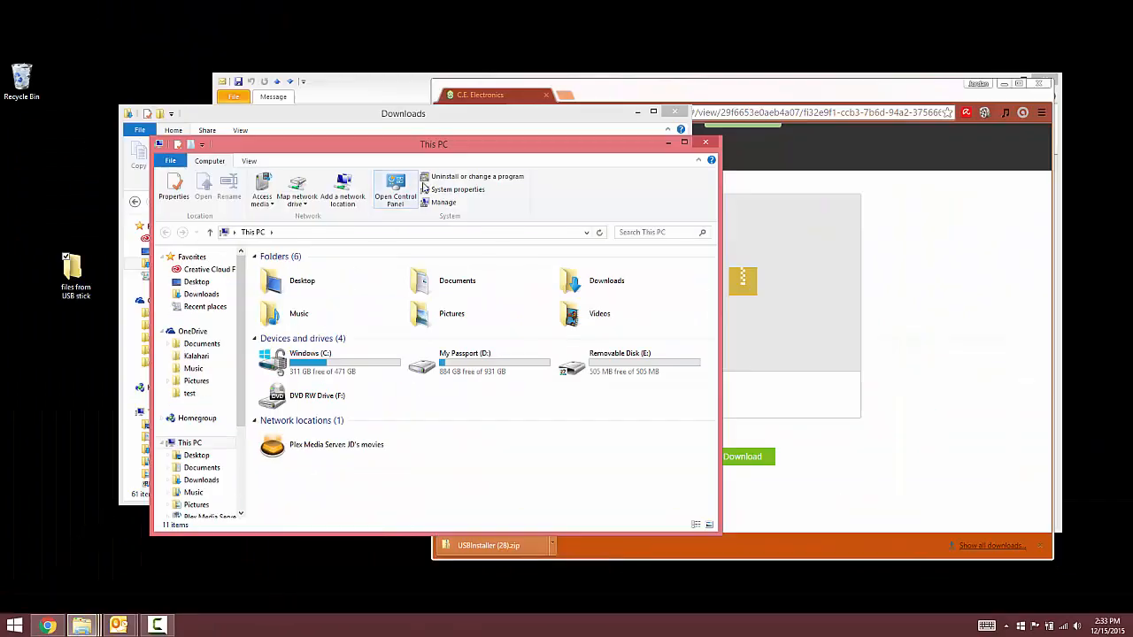
left_click_drag(436, 146, 748, 183)
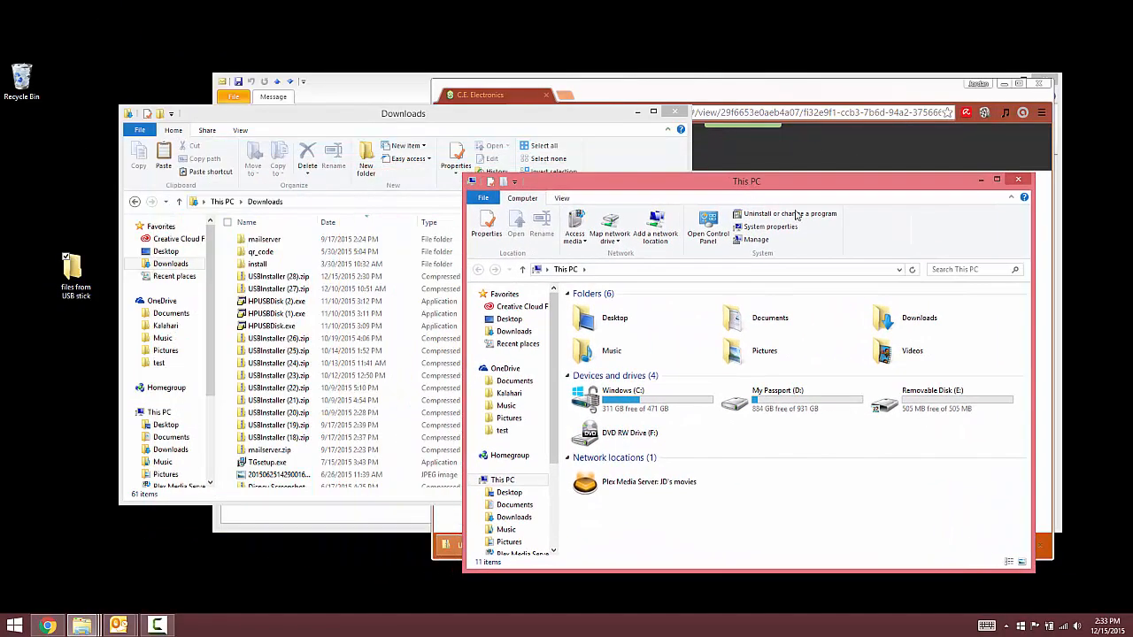
double_click(945, 400)
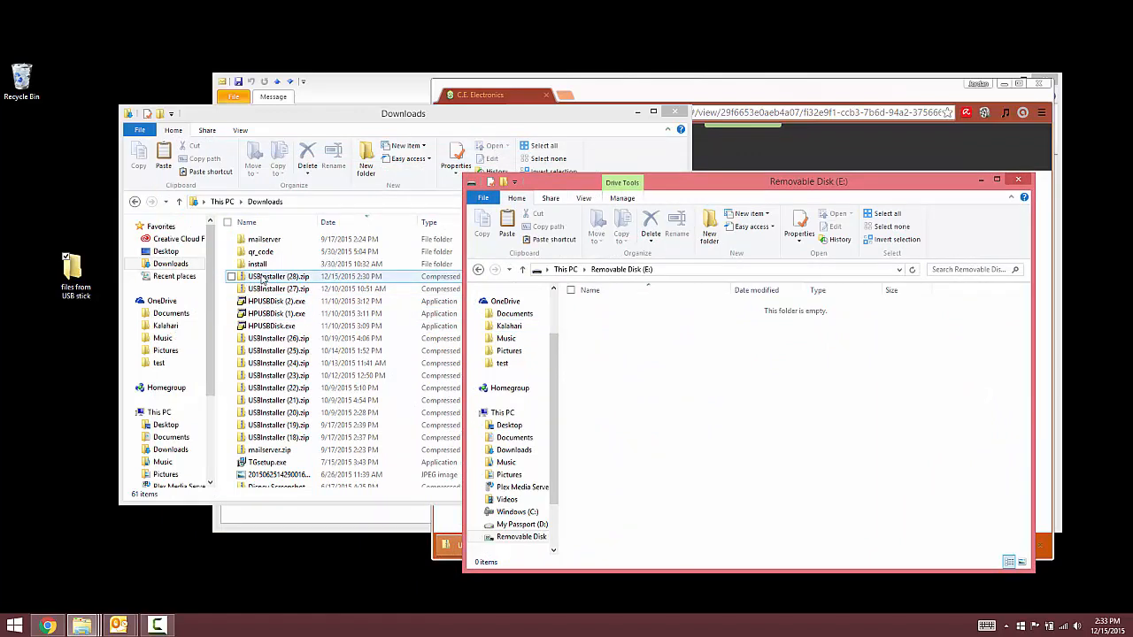
left_click(379, 116)
Copy USBInstaller (28).zip from Downloads onto Removable Disk (E:).
left_click_drag(379, 116, 269, 123)
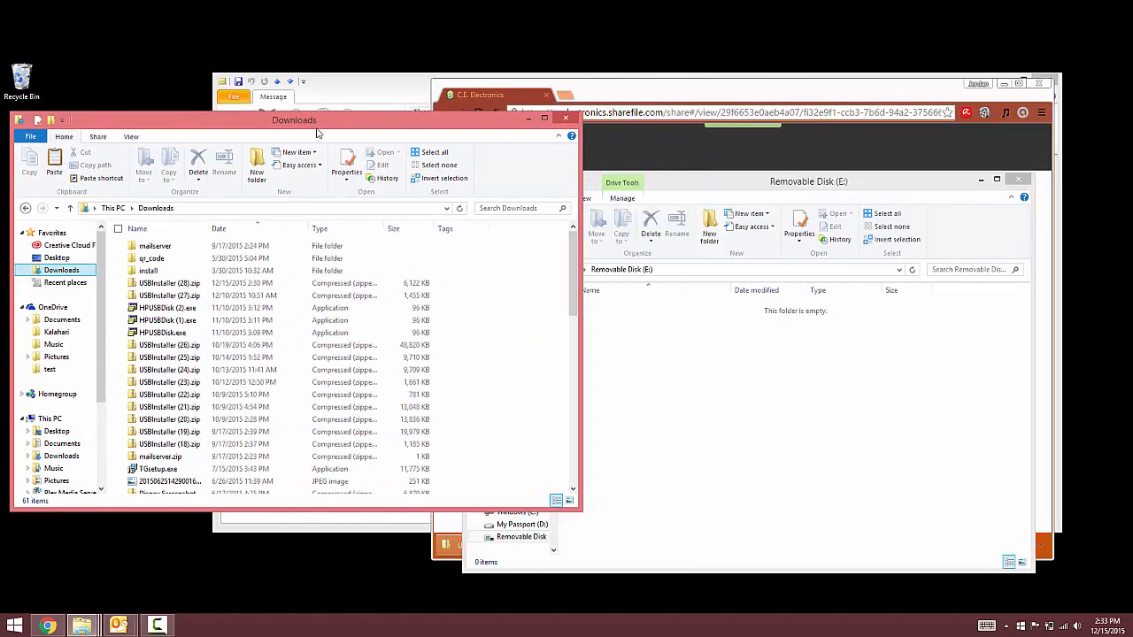
left_click(168, 283)
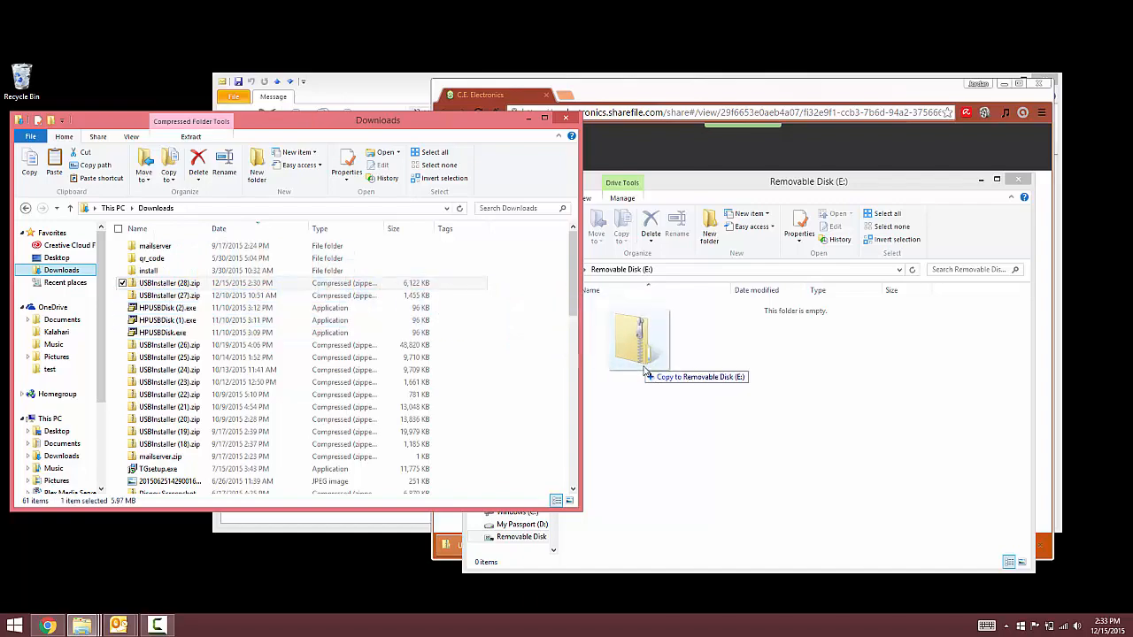
left_click_drag(168, 283, 645, 371)
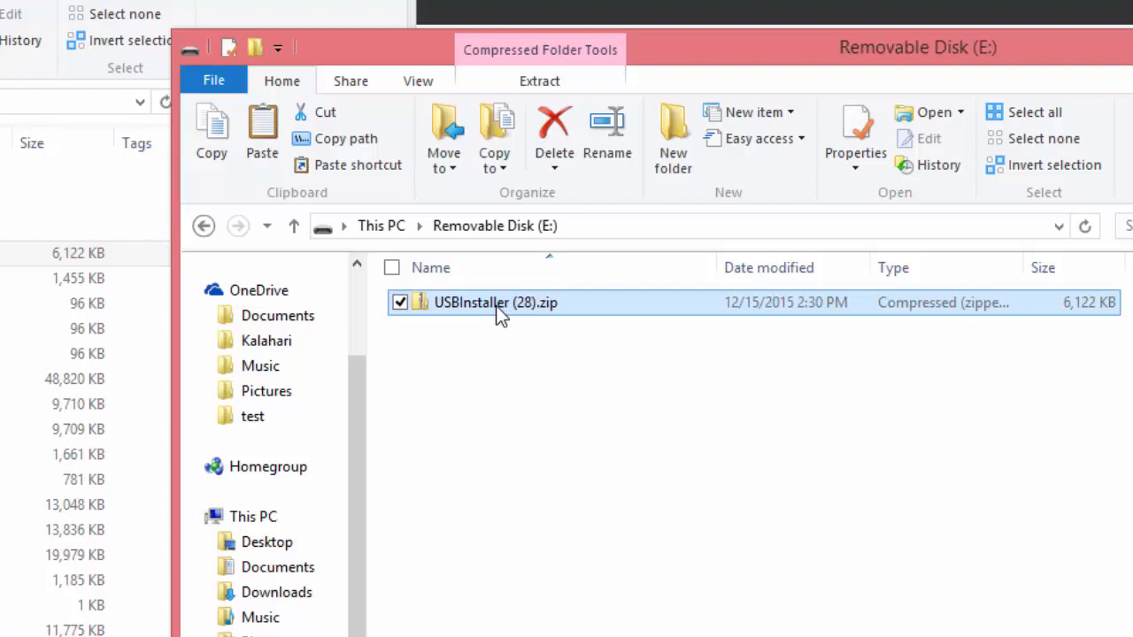
Rename the copied file to USBInstaller.zip, removing the ' (28)'.
left_click(501, 314)
left_click(513, 303)
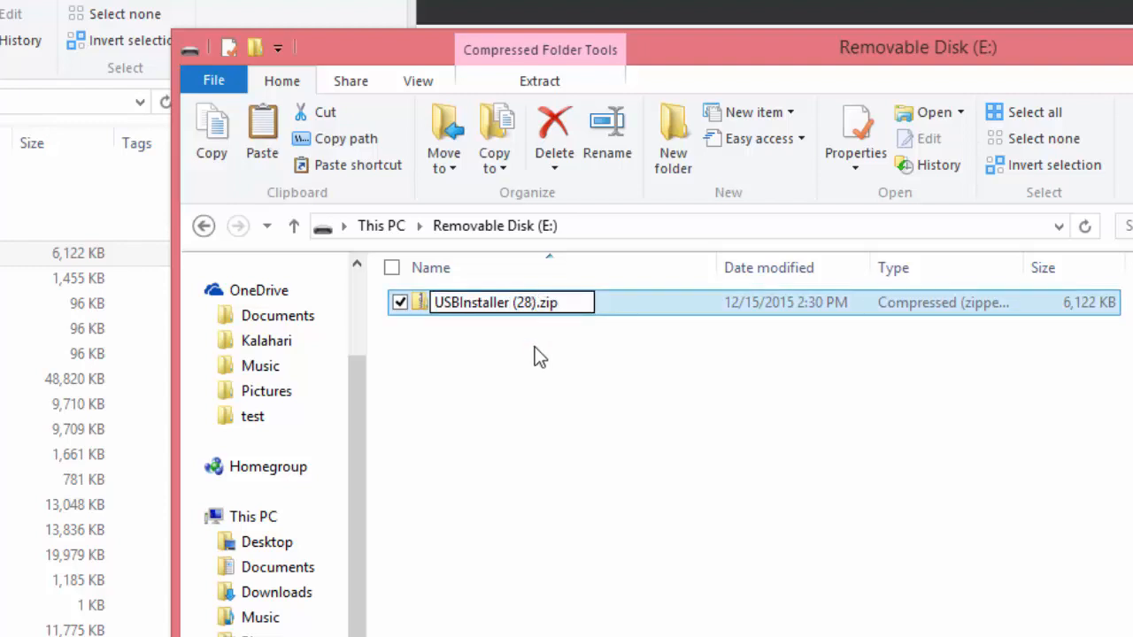
type("/")
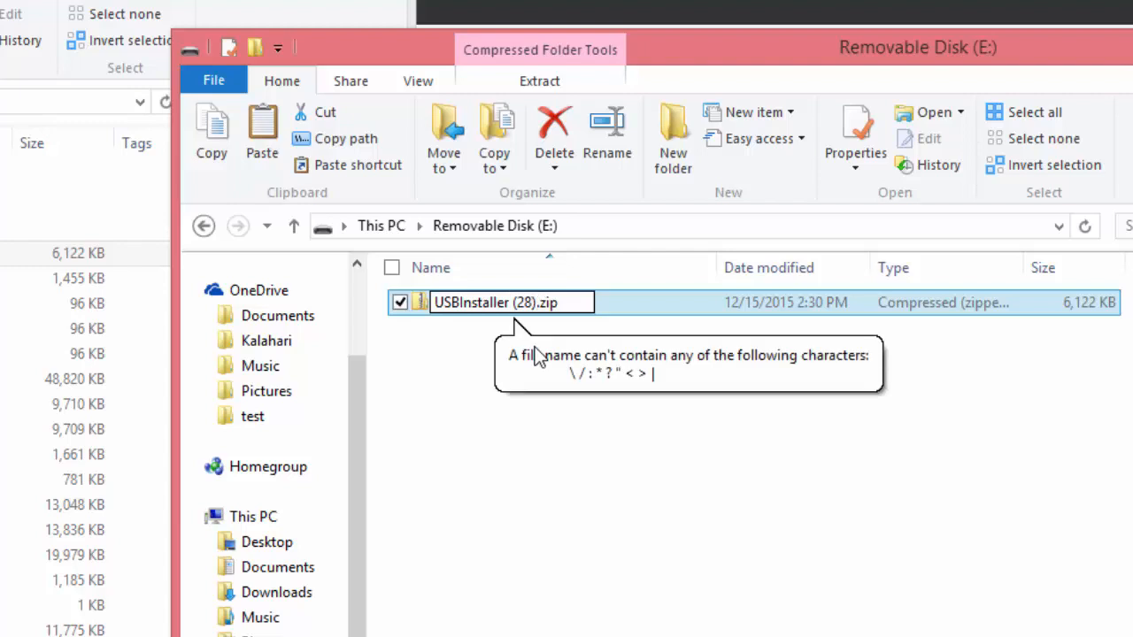
key("BackSpace")
key("BackSpace")
key("BackSpace")
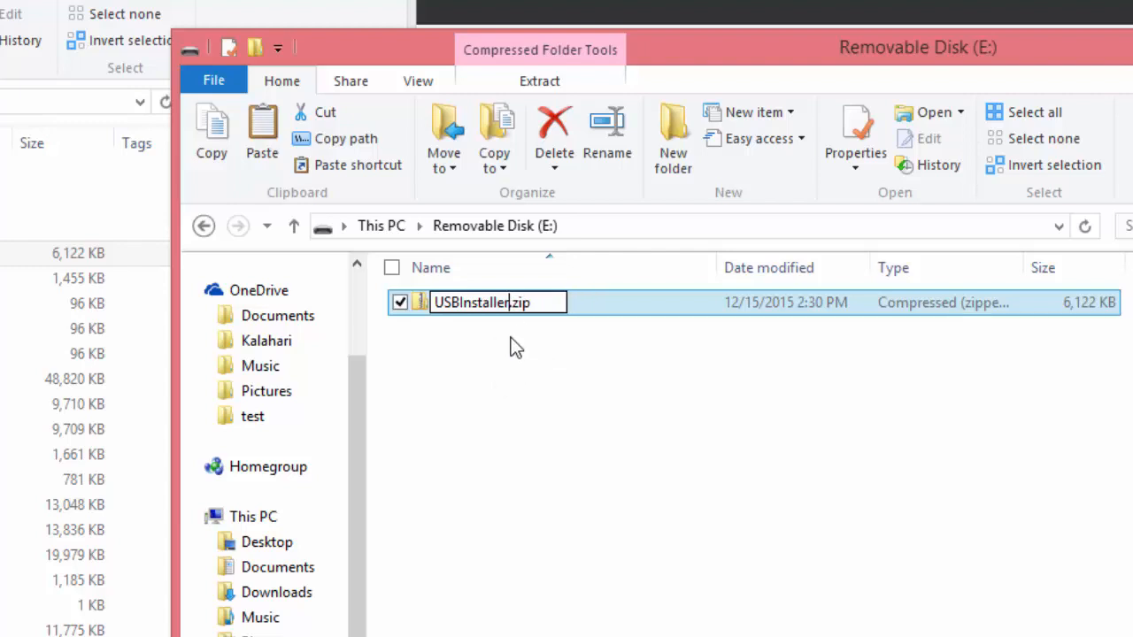
key("Return")
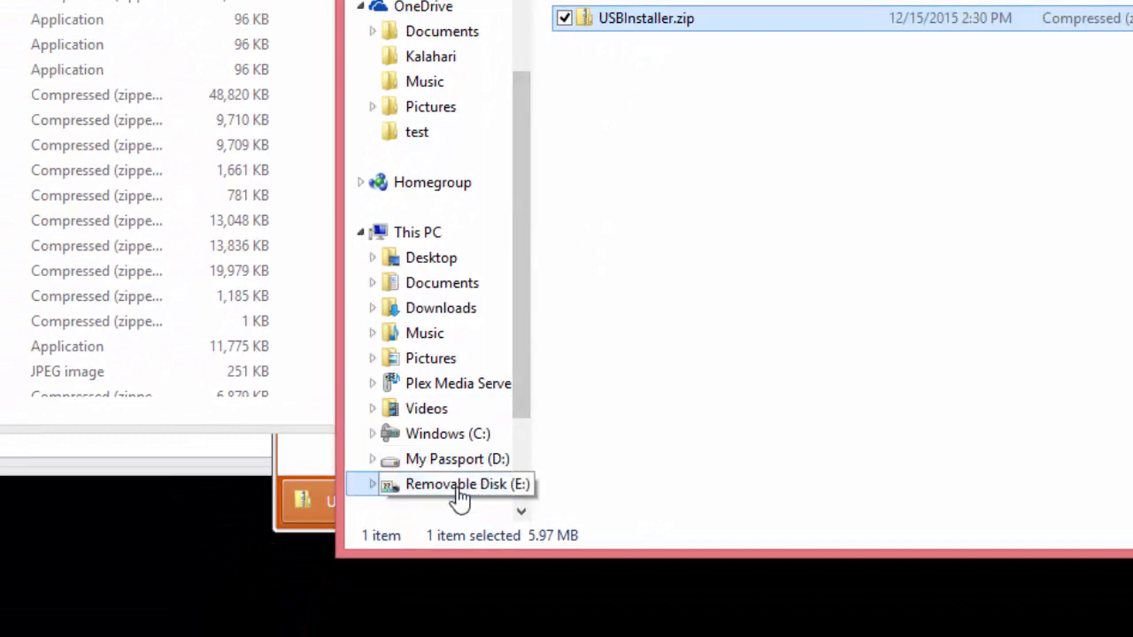
Eject Removable Disk (E:) holding USBInstaller.zip so it is safe to remove.
left_click(458, 485)
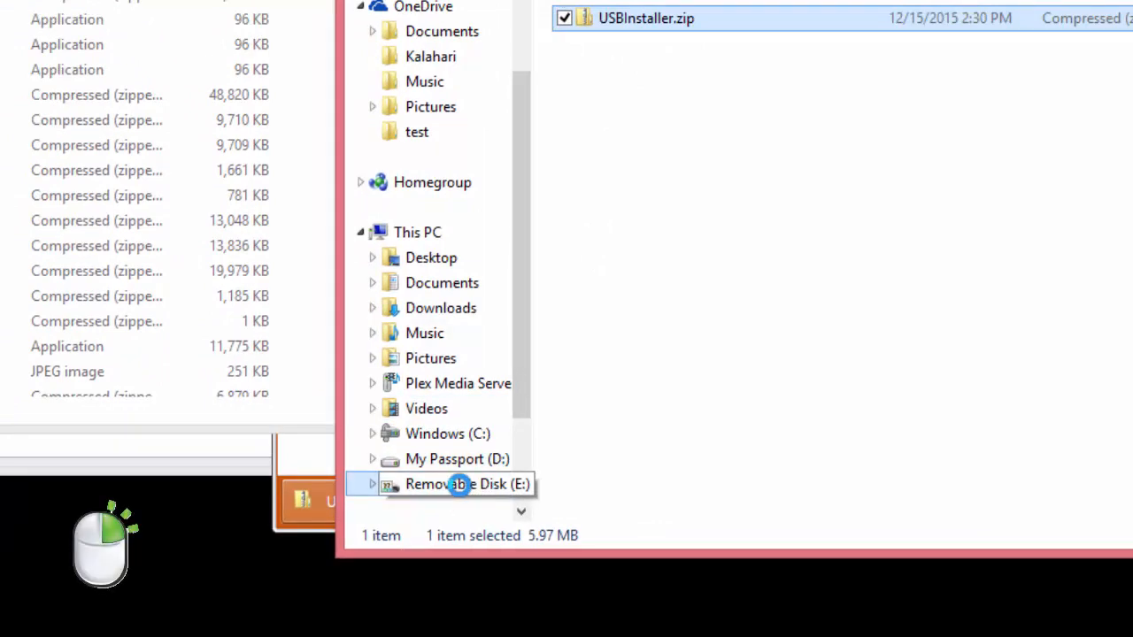
right_click(461, 484)
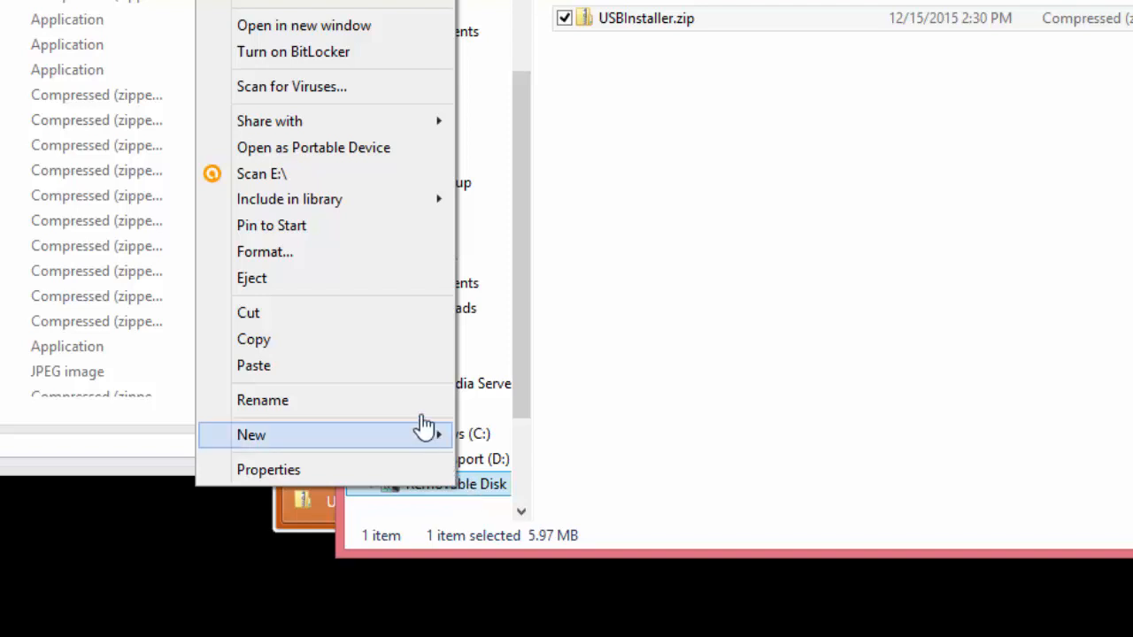
left_click(324, 281)
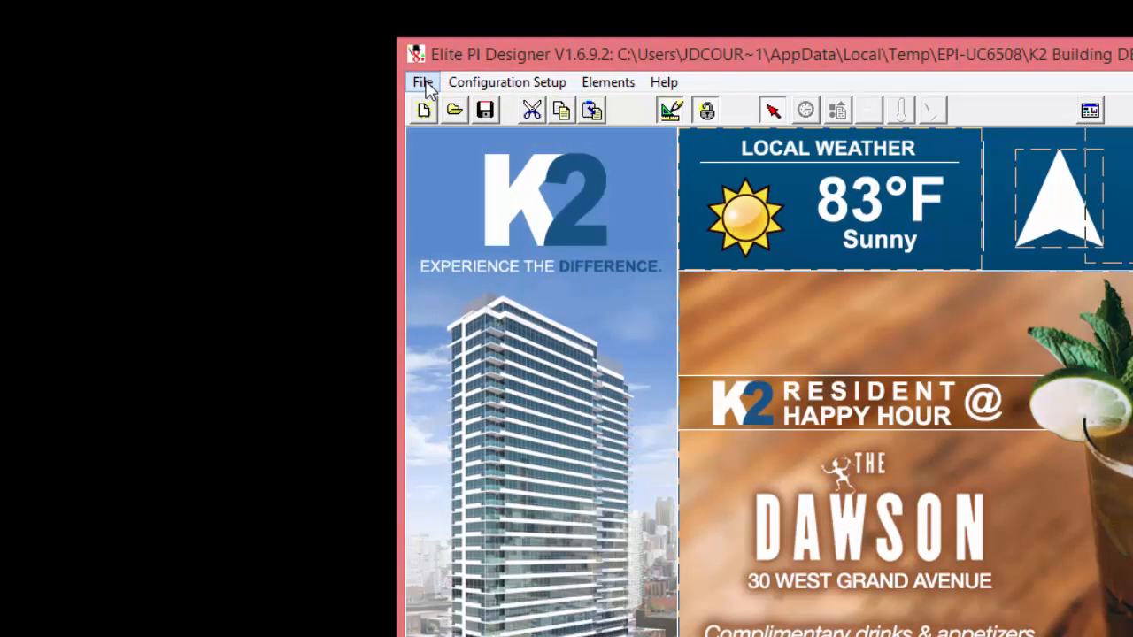
Make a USB installer from the K2 design, saving USBInstaller.zip to the desktop and acknowledging both confirmations.
left_click(423, 82)
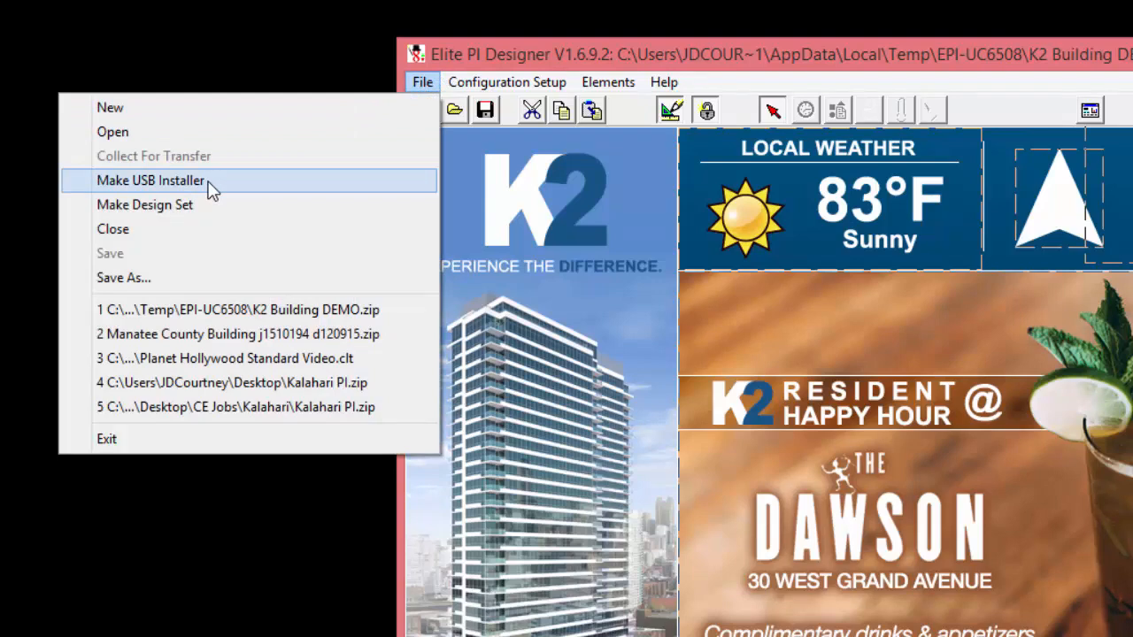
left_click(151, 181)
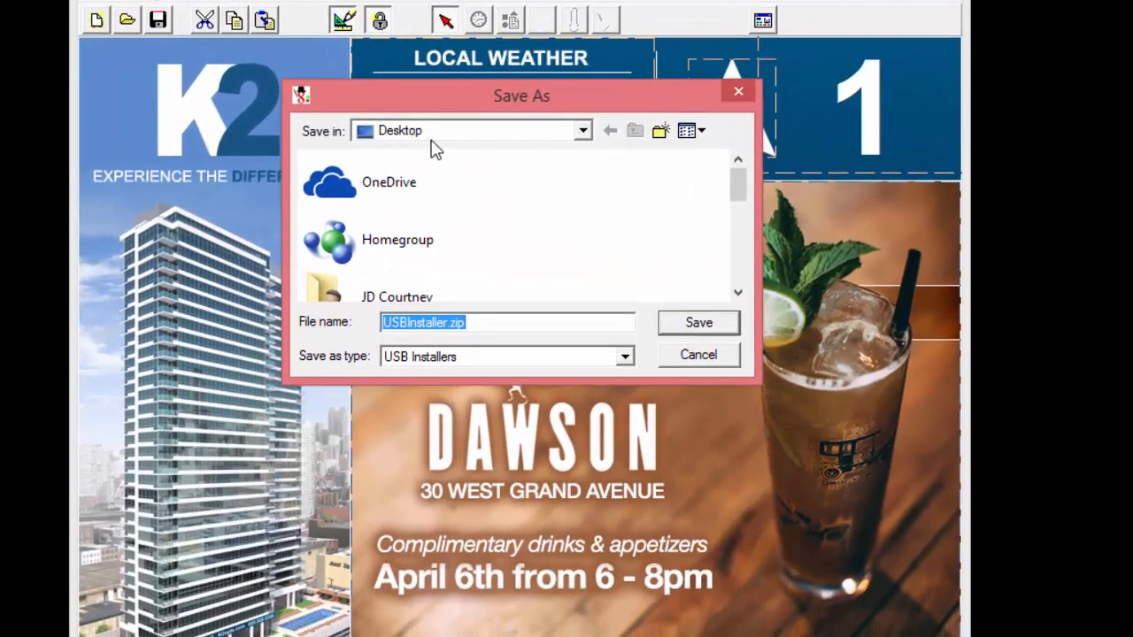
left_click(719, 332)
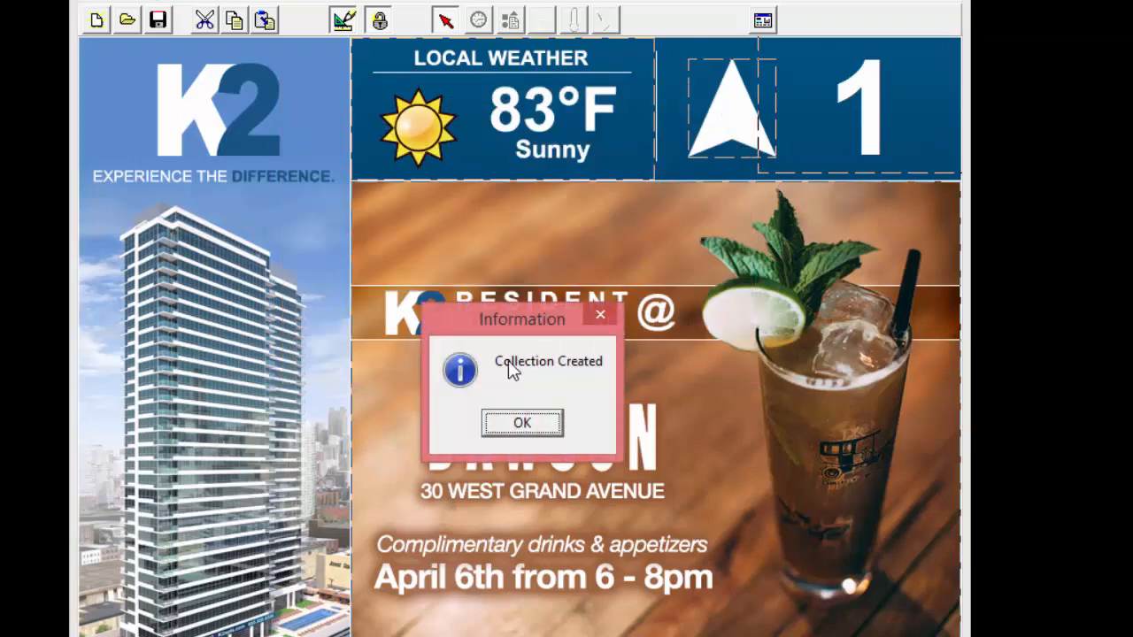
left_click(522, 423)
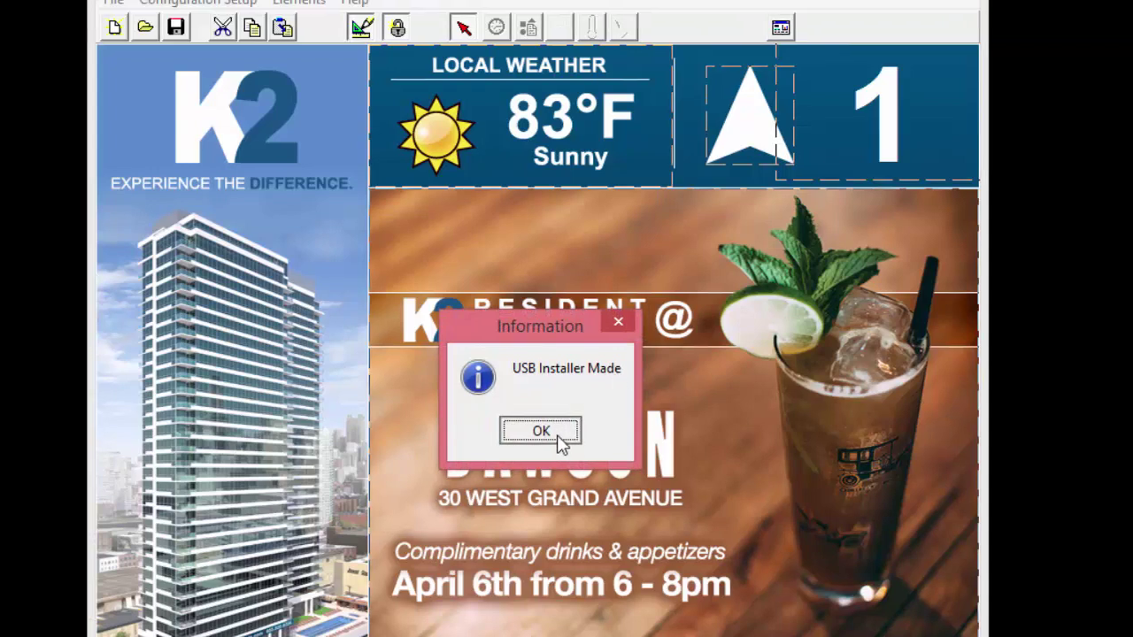
left_click(521, 423)
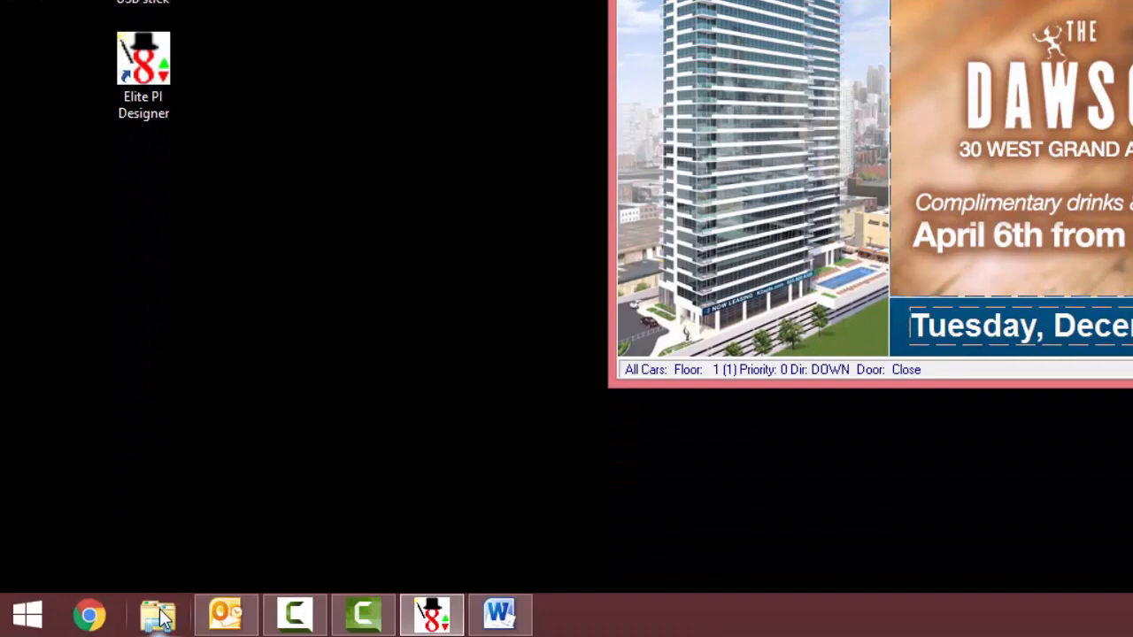
Copy all six items from Removable Disk (E:) into the desktop folder 'files from USB stick' and view them there.
left_click(159, 614)
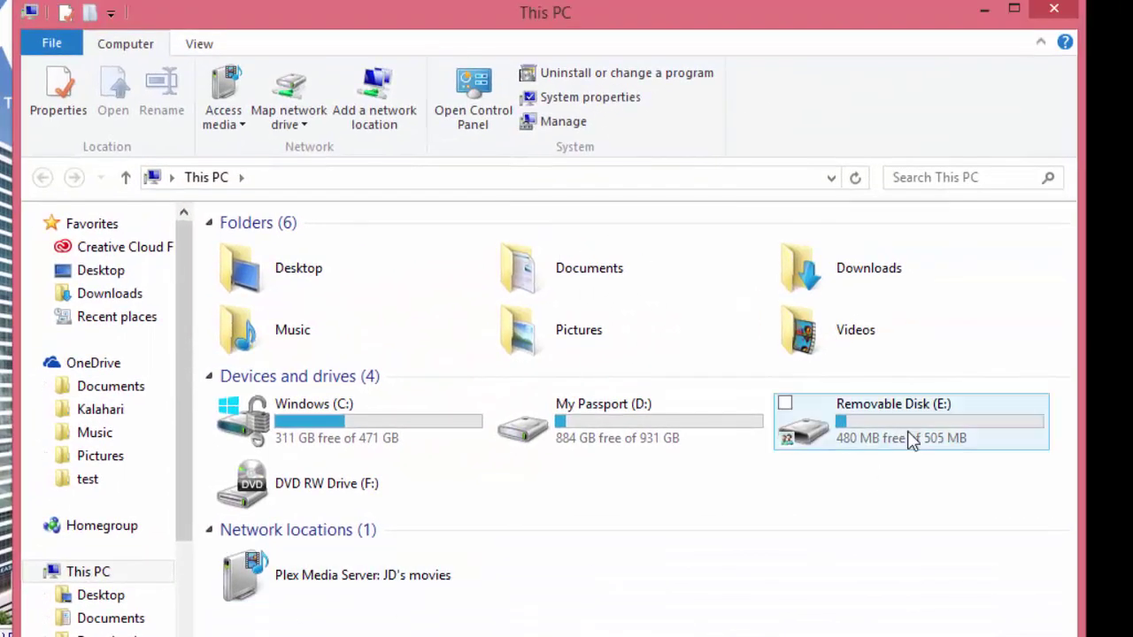
double_click(903, 425)
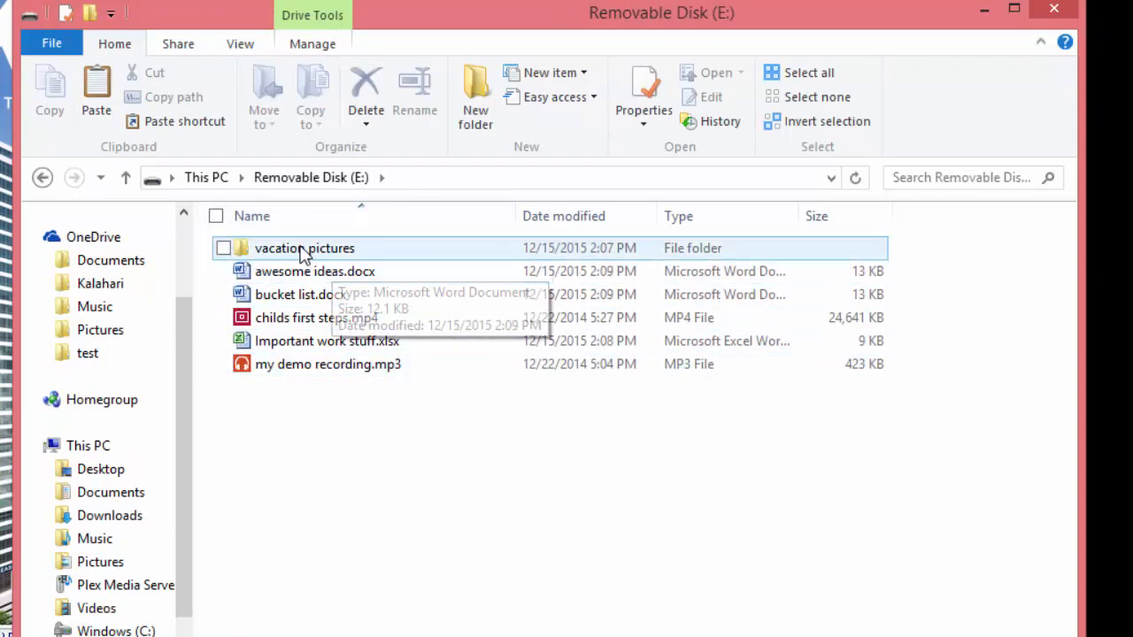
left_click_drag(334, 392, 293, 243)
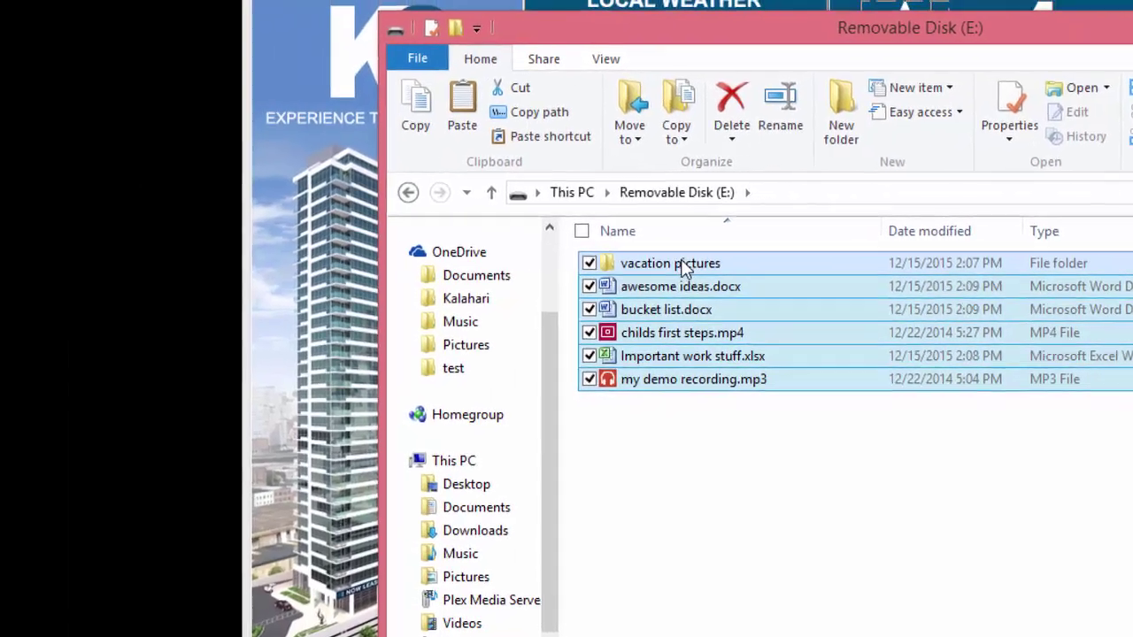
left_click_drag(684, 269, 133, 257)
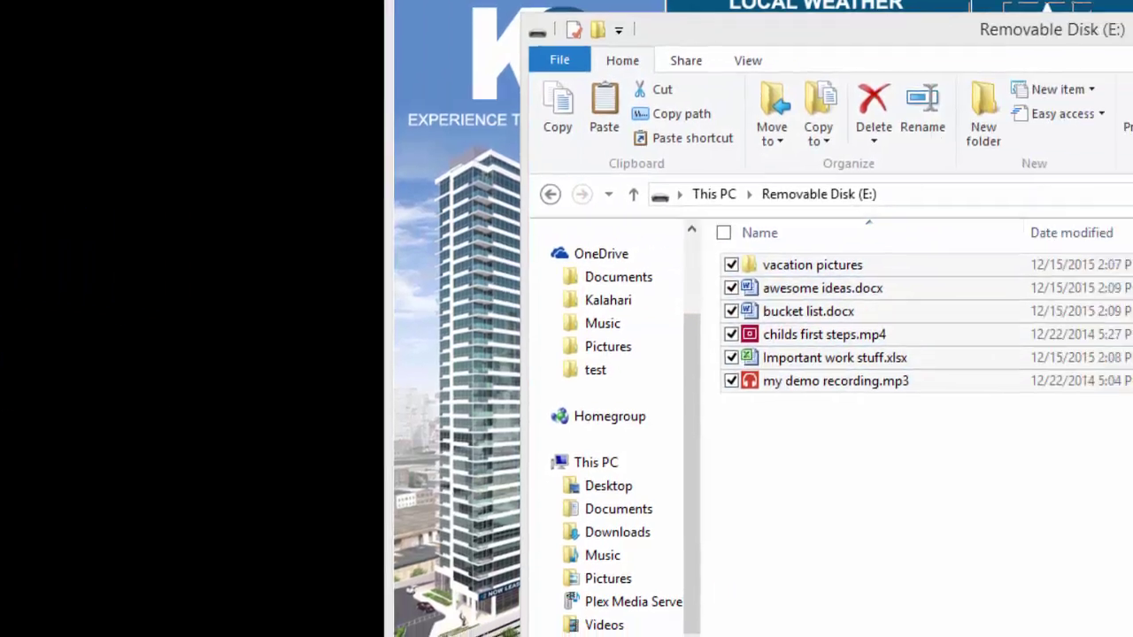
double_click(132, 257)
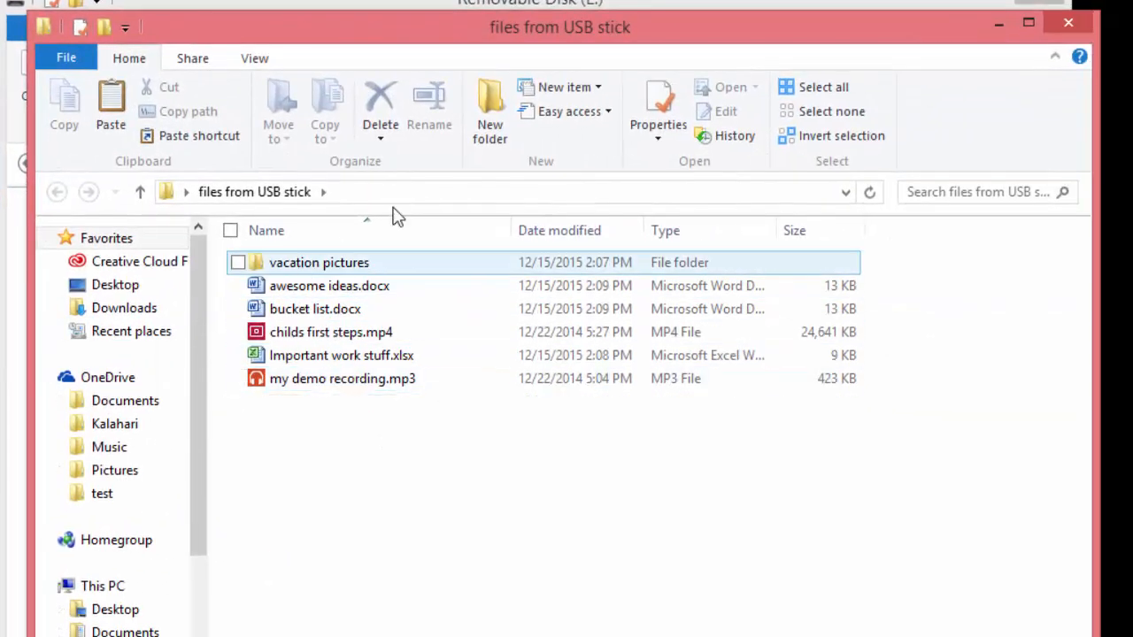
Close the backup folder and bring up the Format settings for Removable Disk (E:).
left_click(1072, 22)
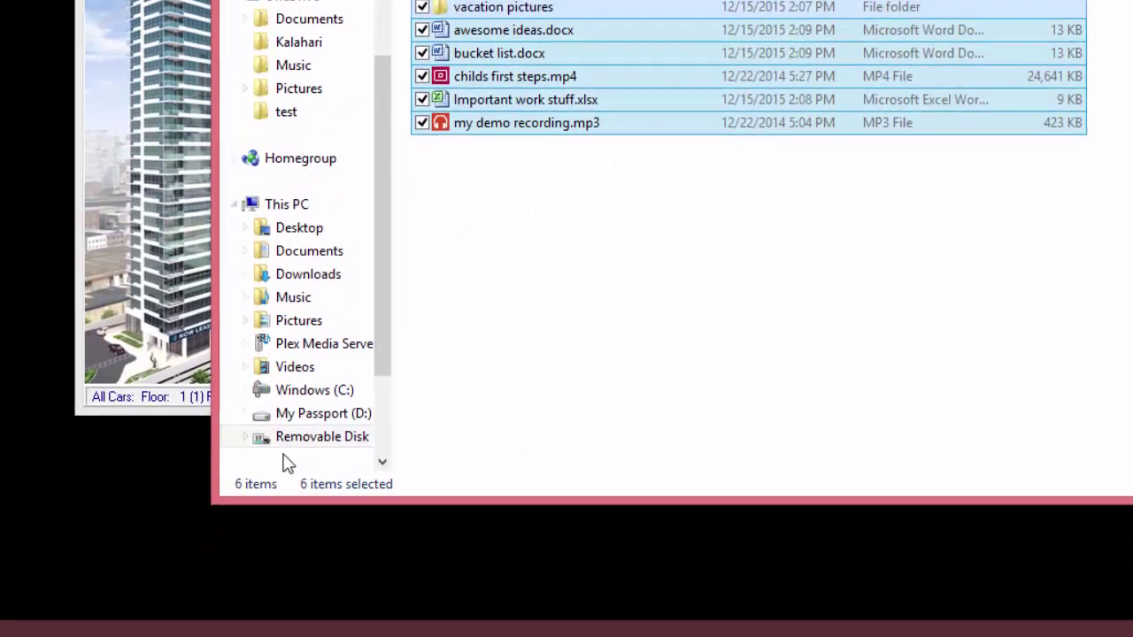
left_click(305, 436)
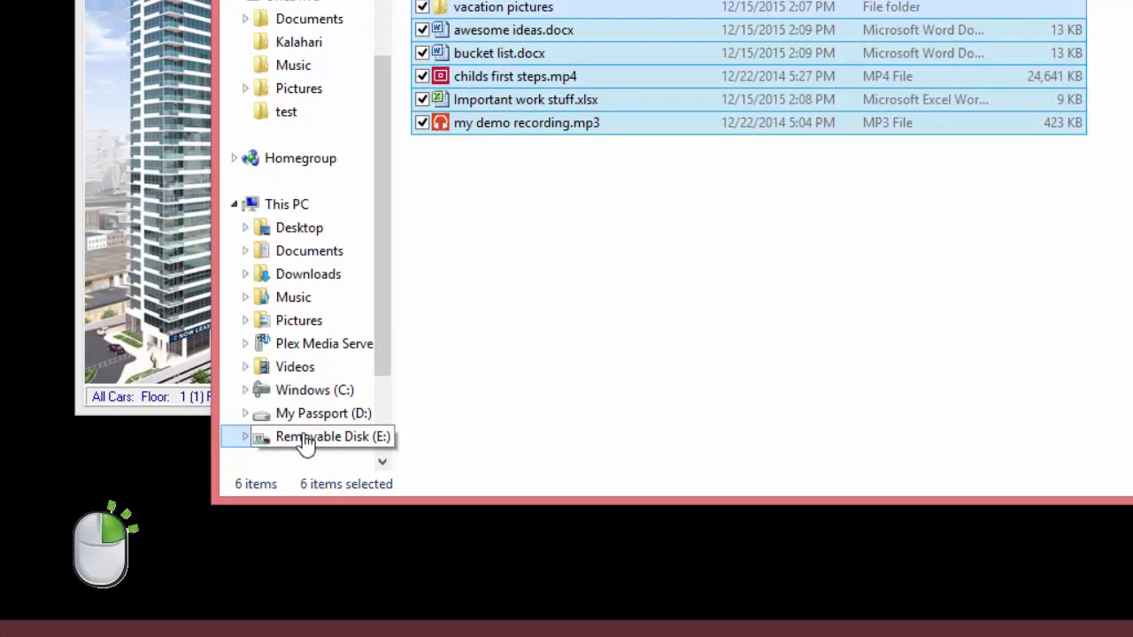
right_click(305, 436)
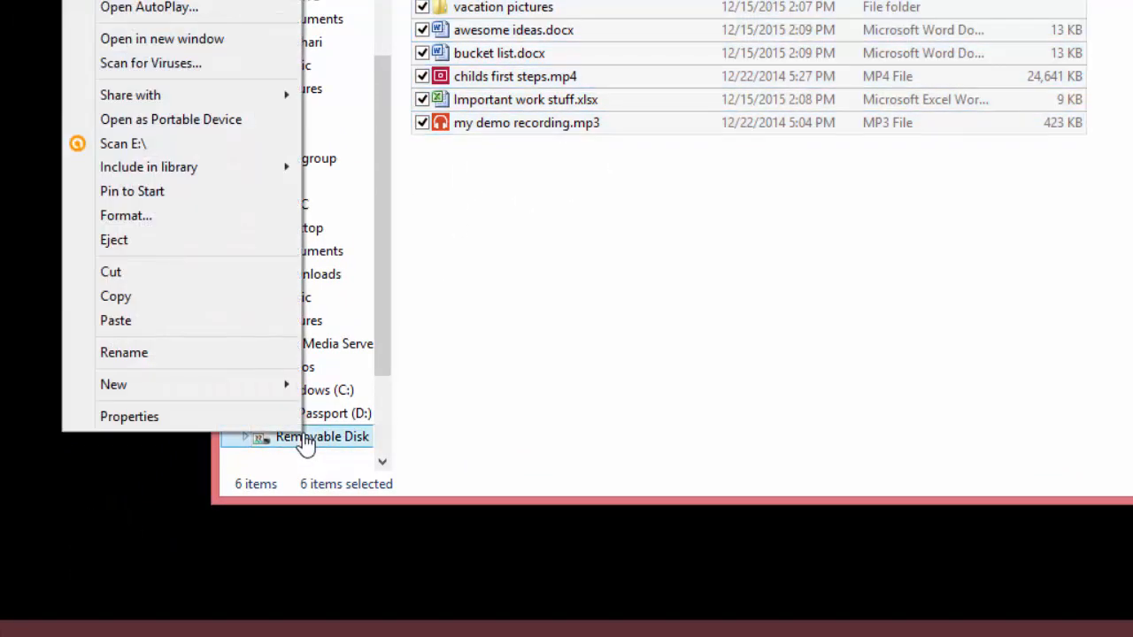
left_click(159, 223)
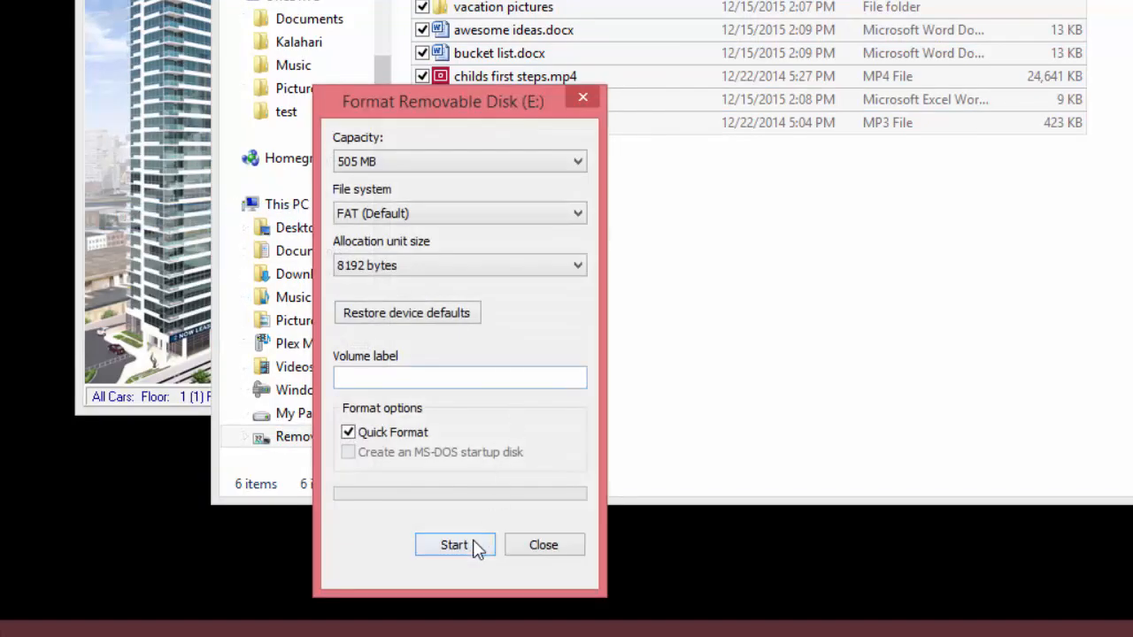
Quick-format the drive with FAT, confirming the erase and dismissing the completion messages.
left_click(472, 541)
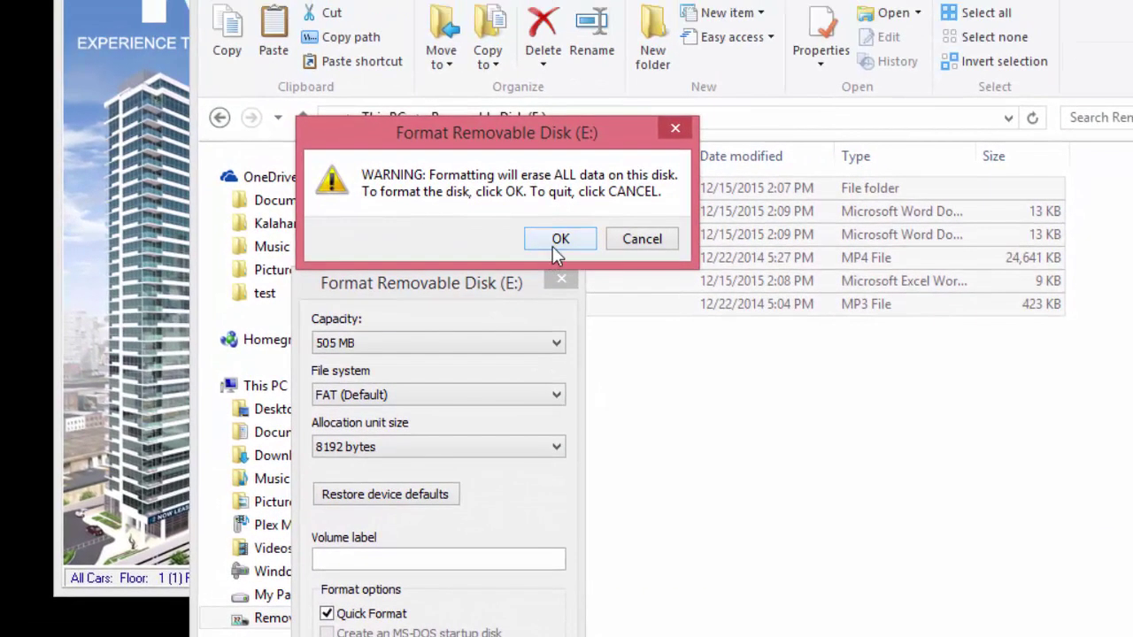
left_click(560, 240)
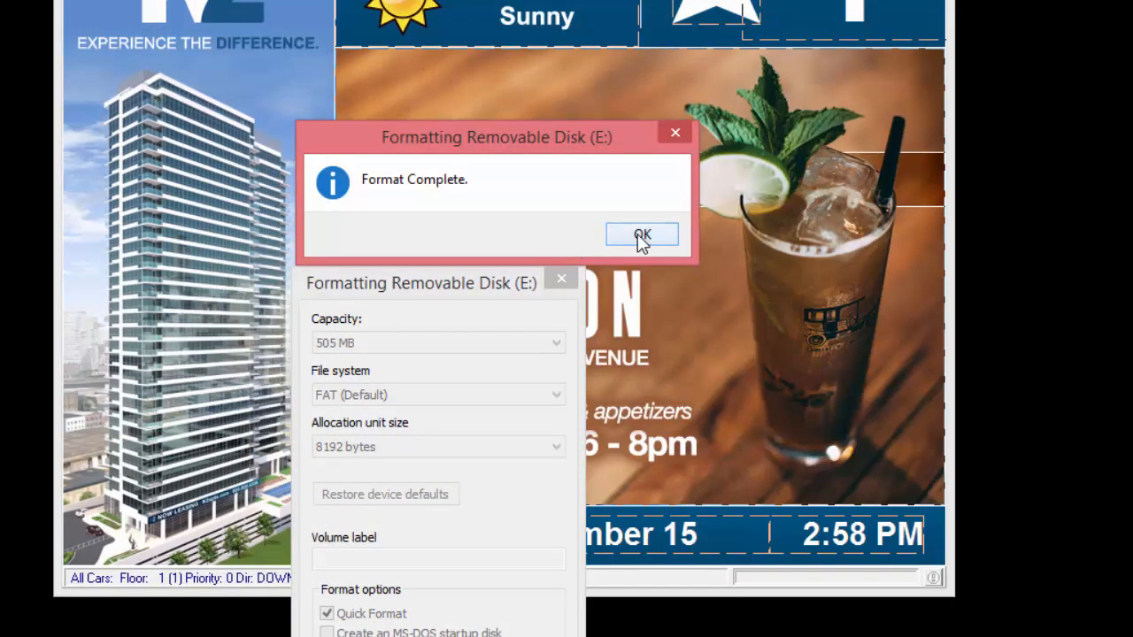
left_click(642, 237)
left_click(561, 280)
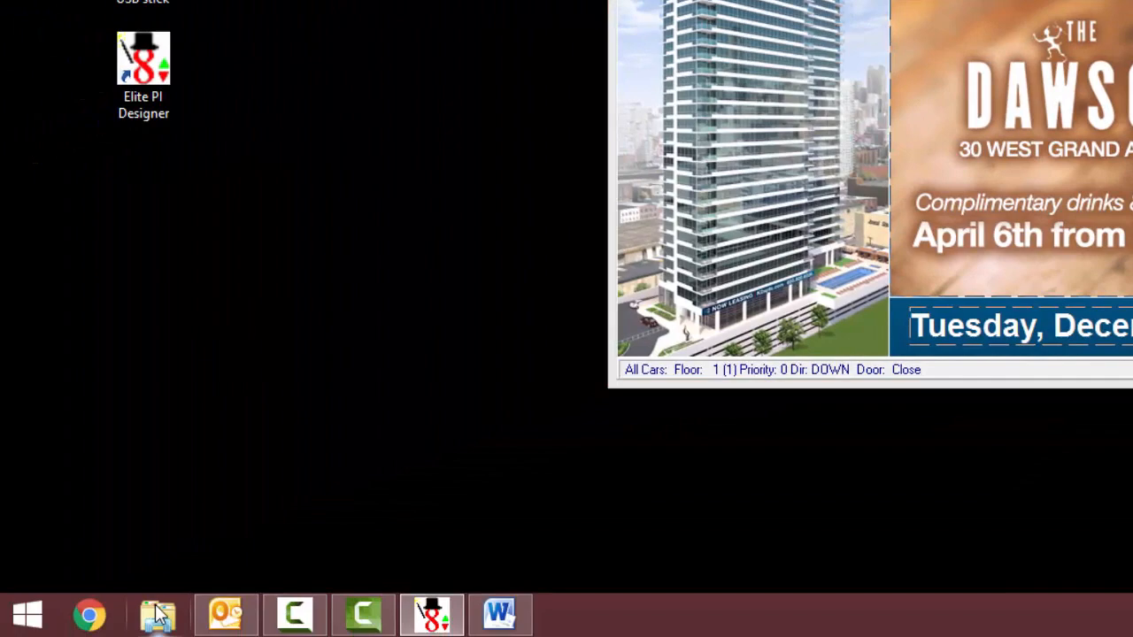
Copy USBInstaller.zip (7,560 KB) from the desktop onto the freshly formatted Removable Disk (E:).
left_click(159, 614)
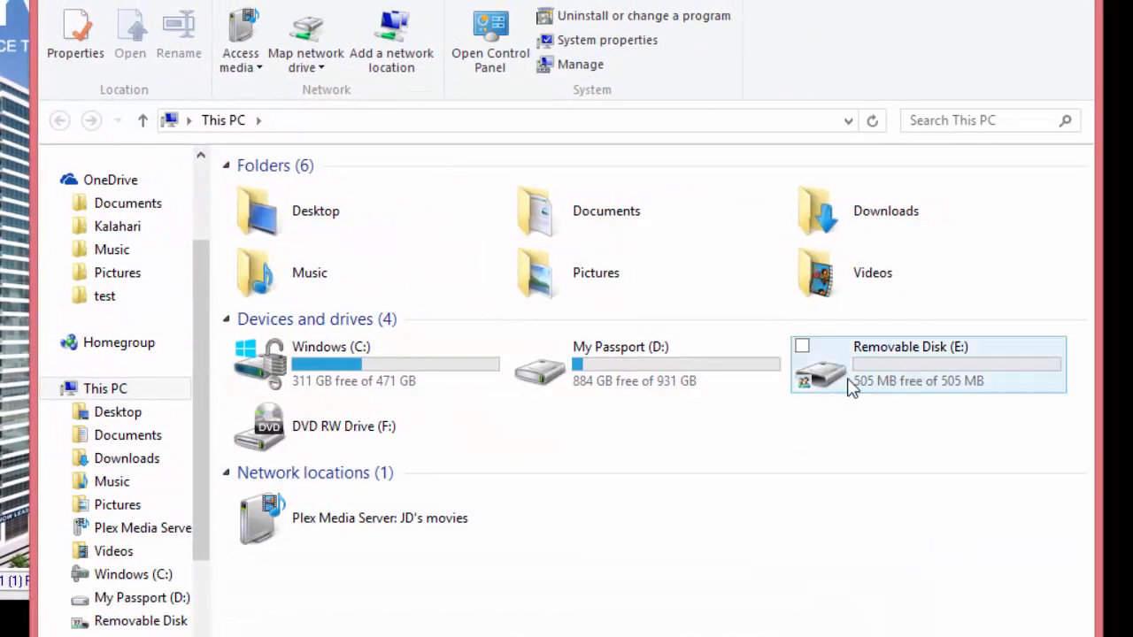
double_click(929, 372)
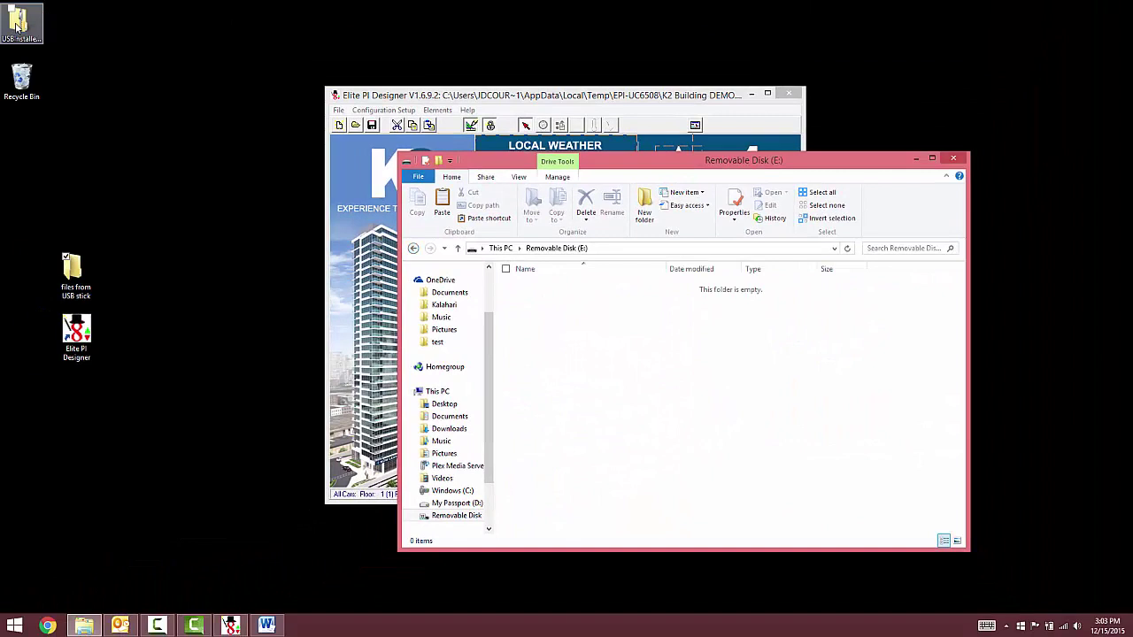
left_click(22, 24)
left_click_drag(21, 22, 589, 346)
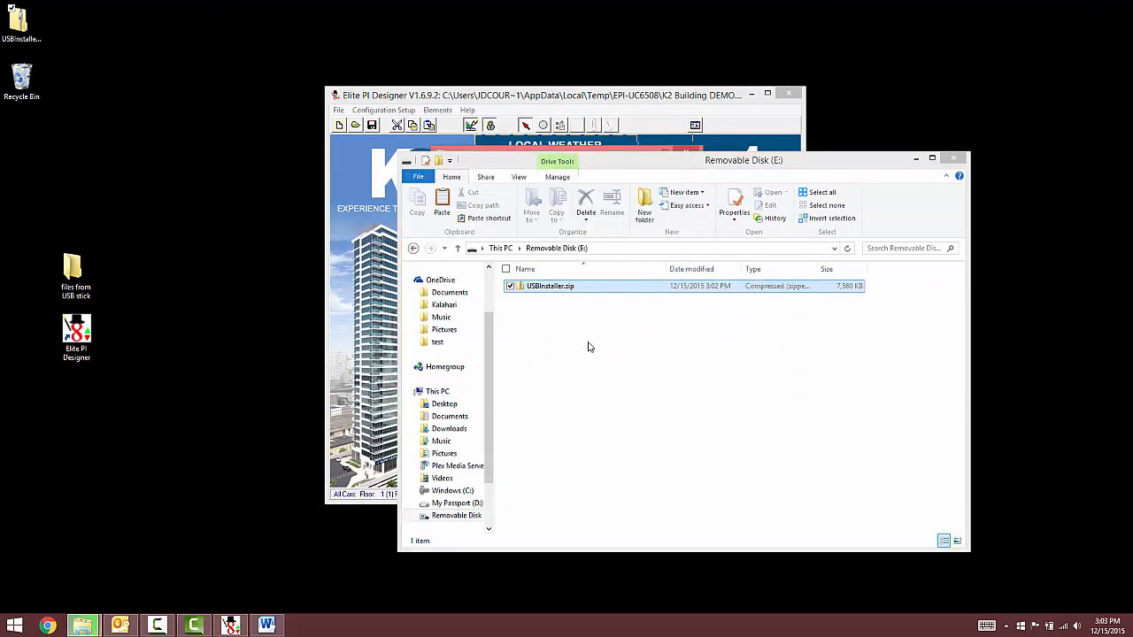
left_click(558, 292, "ctrl")
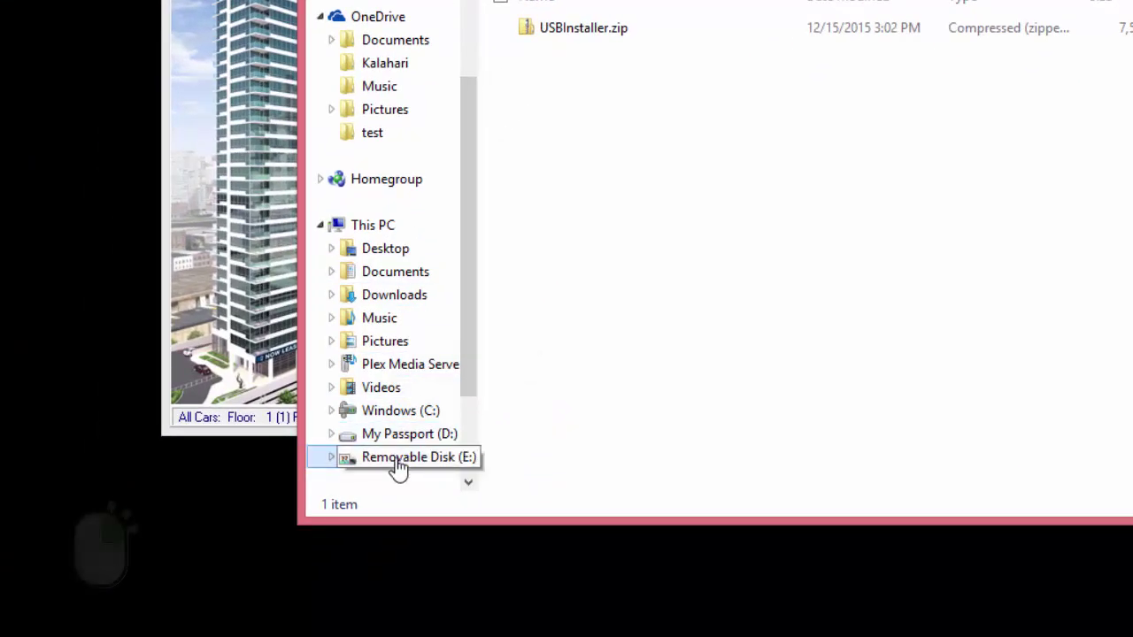
Eject Removable Disk (E:) and dismiss the Safe To Remove Hardware notification.
right_click(397, 461)
left_click(257, 265)
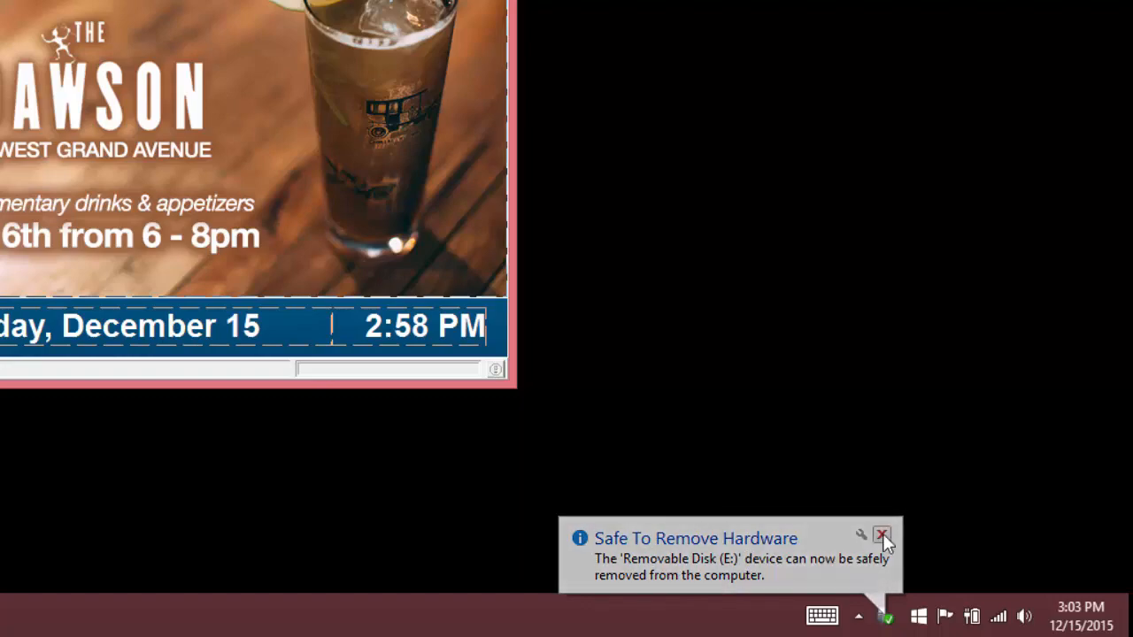
left_click(882, 535)
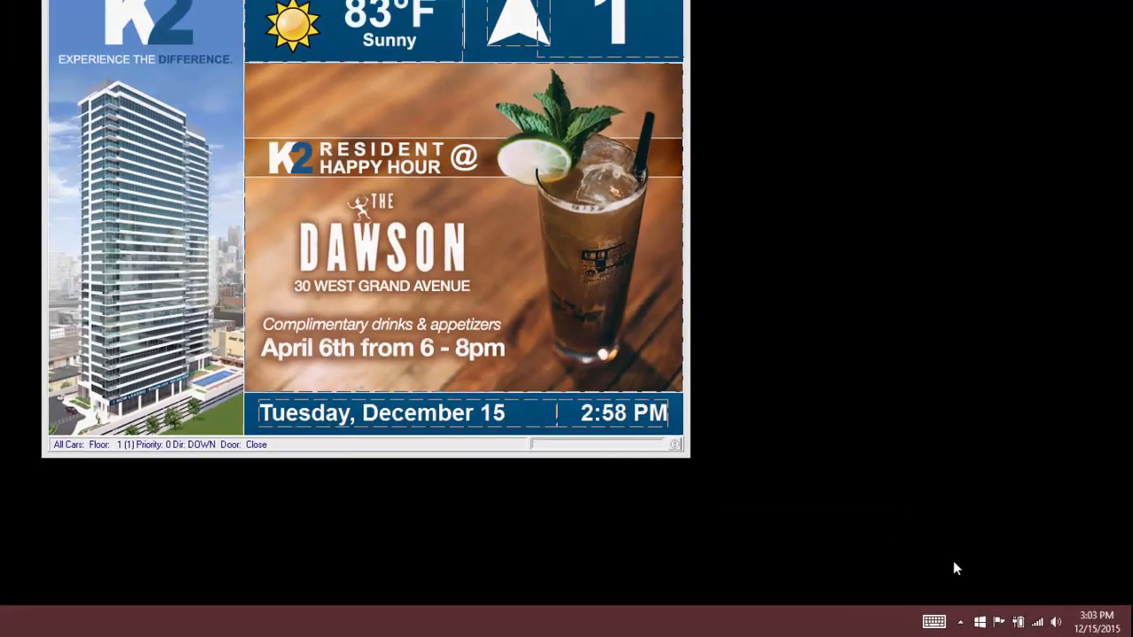